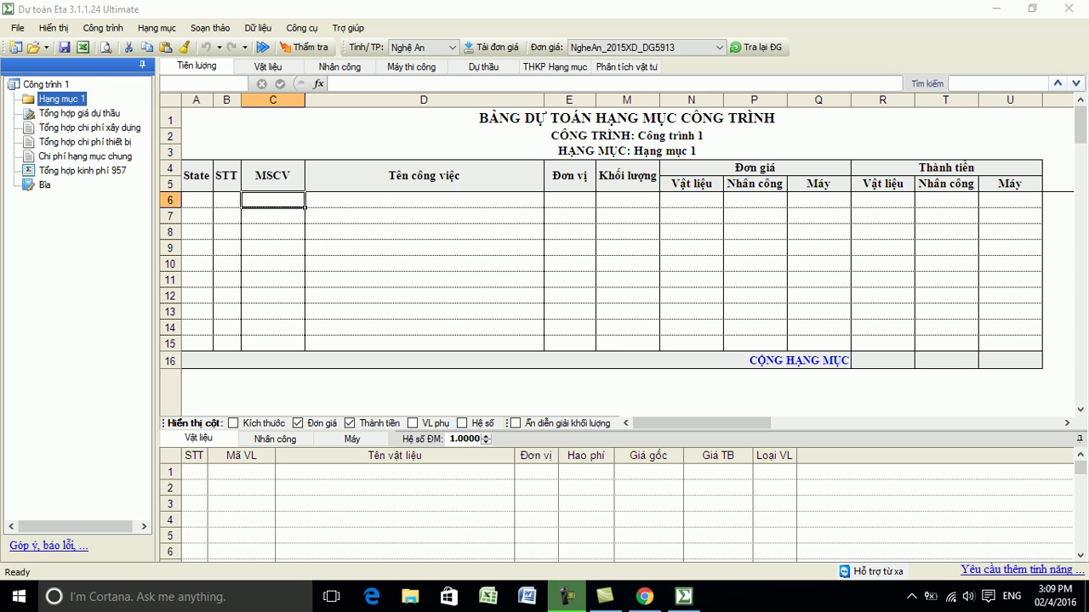
- Add work item AG.11112 in the first row of the estimate and delete that row again
type("ag")
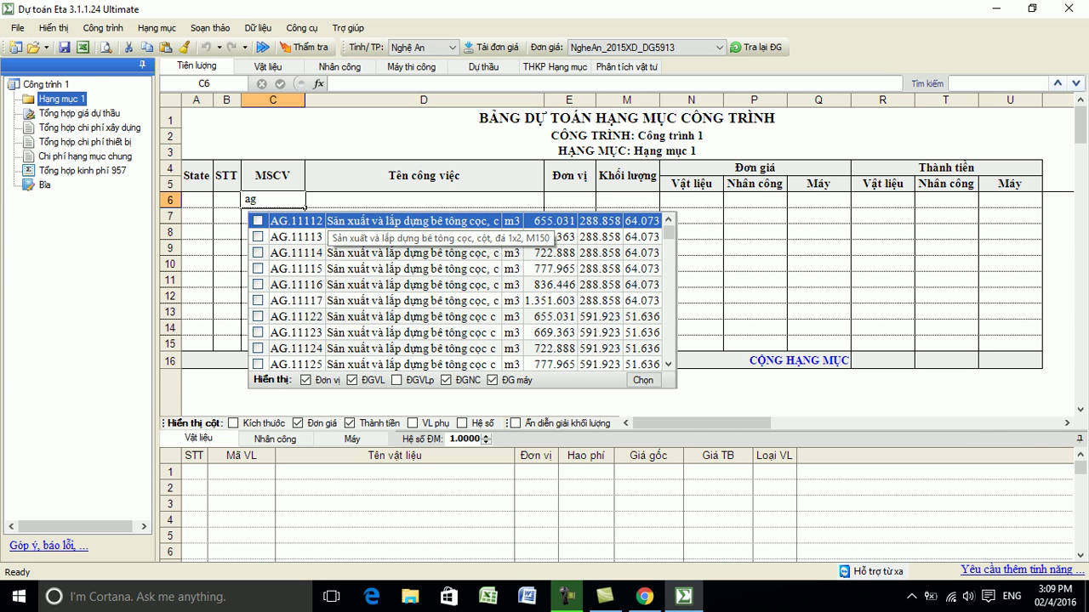
key("Return")
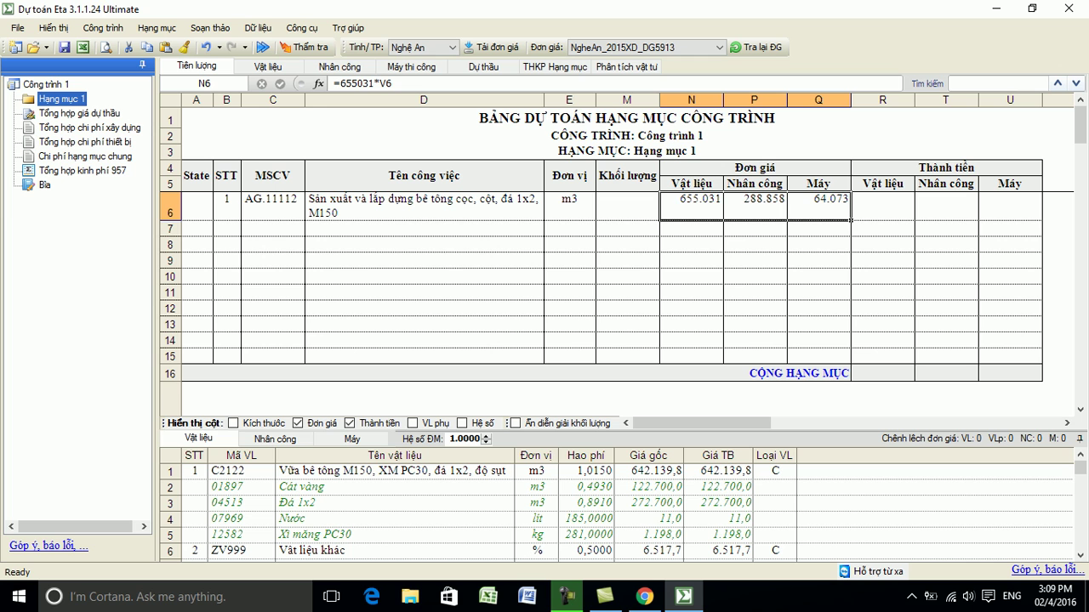
left_click(279, 206)
right_click(279, 206)
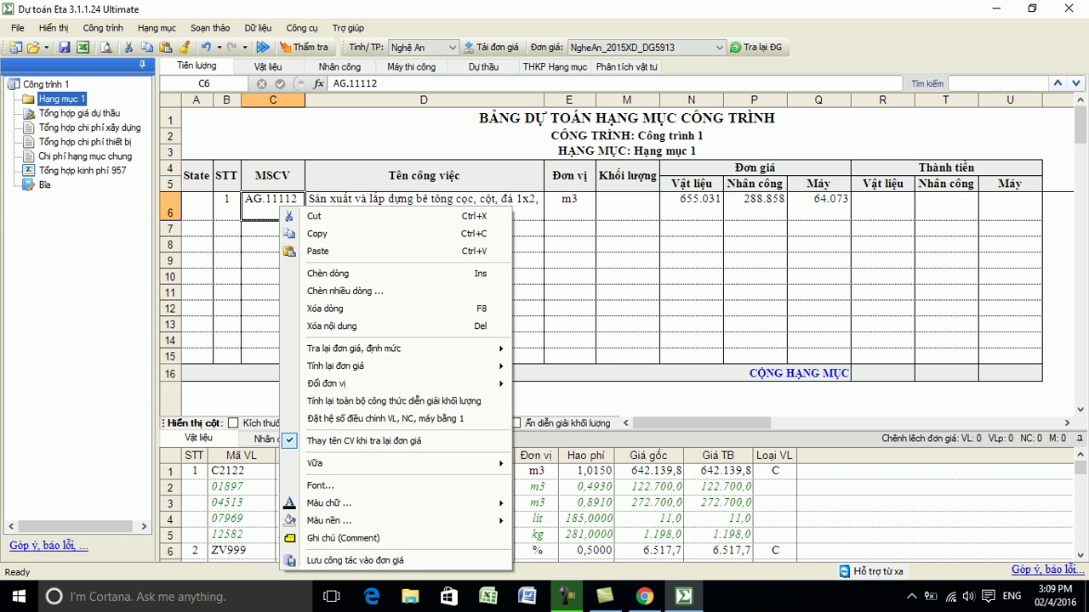
left_click(325, 308)
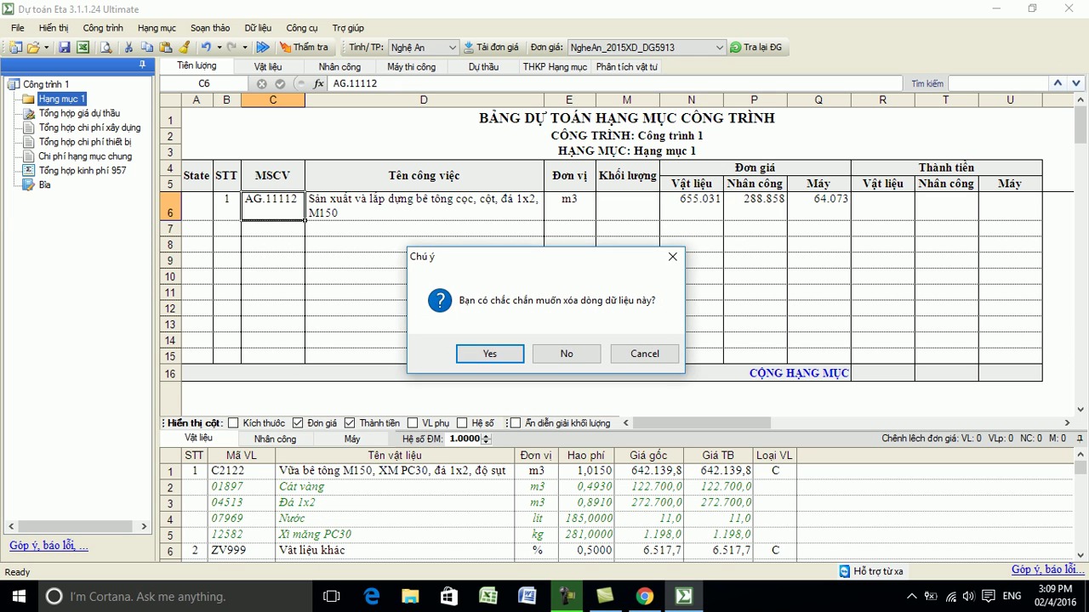
key("Return")
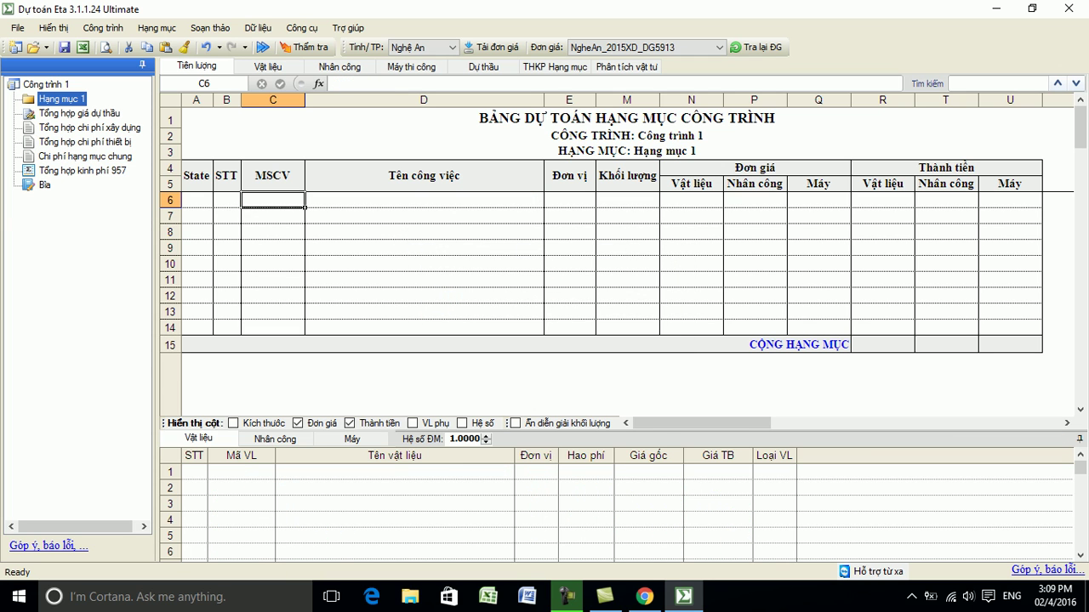
- Insert four blank rows at row 6 of the estimate table
key("Insert")
key("Insert")
key("Insert")
key("Insert")
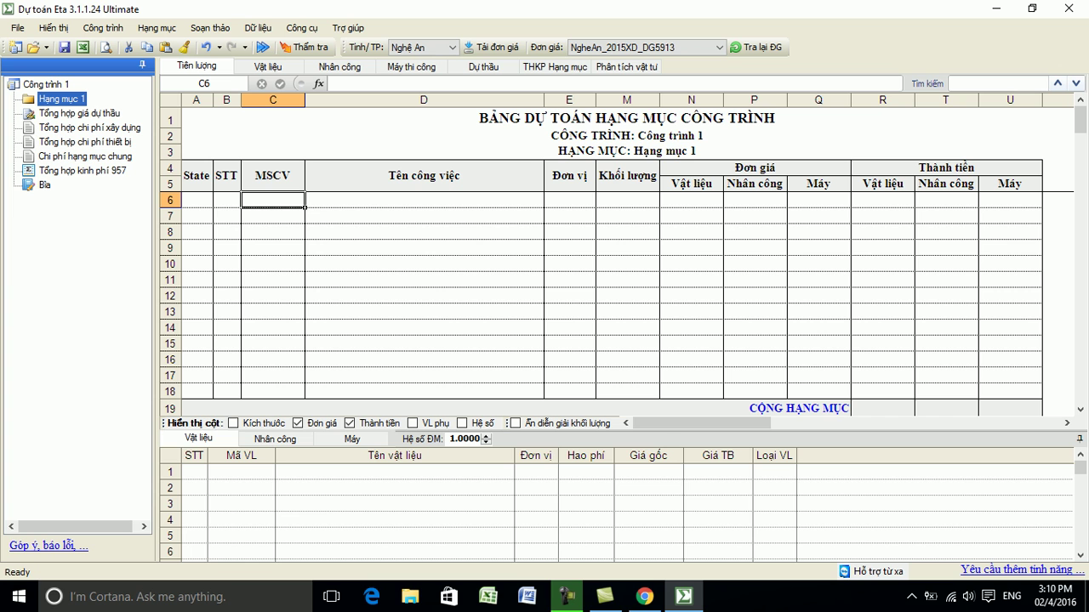
- Open the desktop workbook DUTOAN1 in Excel, examine its estimate items, and close it without saving
left_click(996, 8)
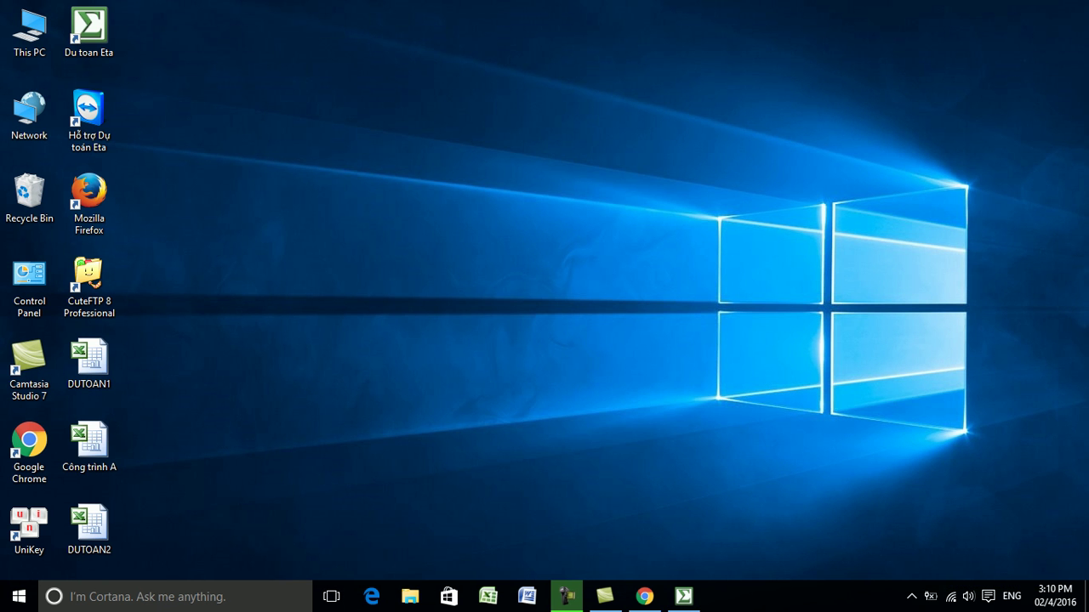
left_click(89, 361)
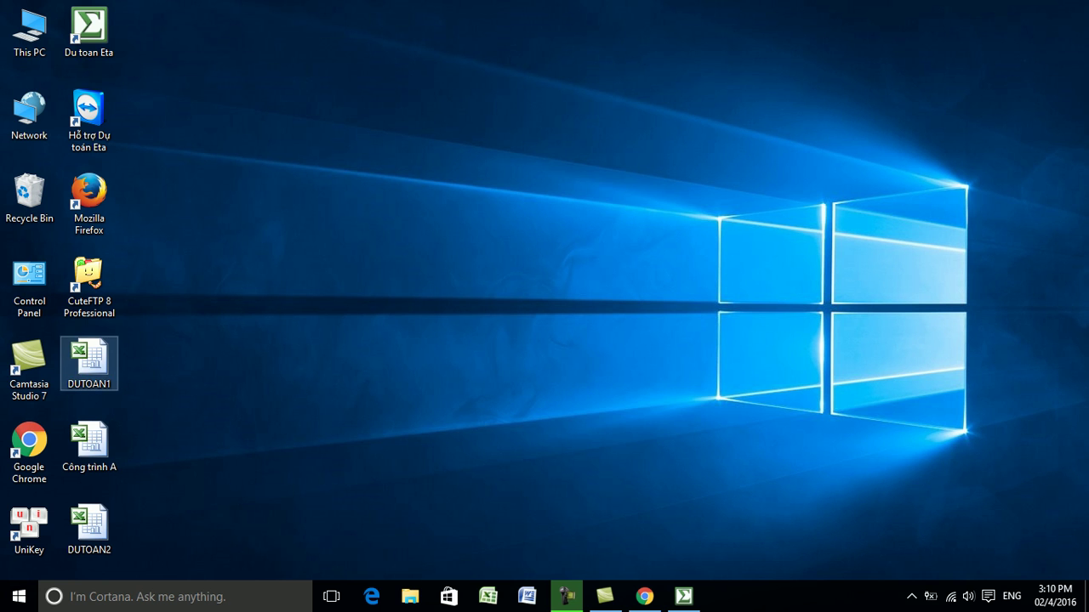
double_click(89, 362)
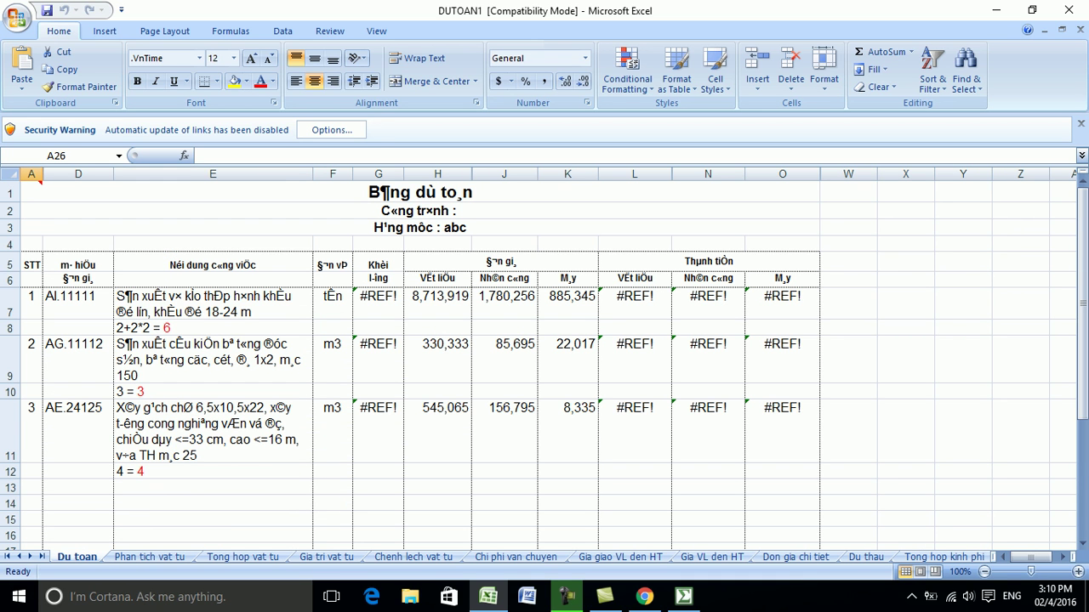
left_click_drag(77, 302, 782, 443)
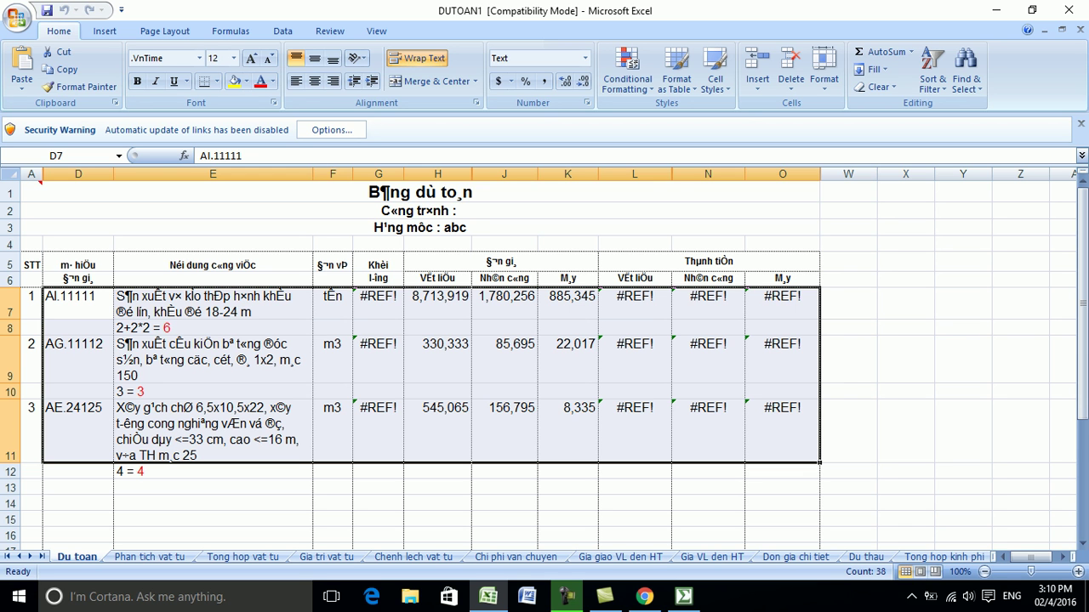
left_click(1068, 10)
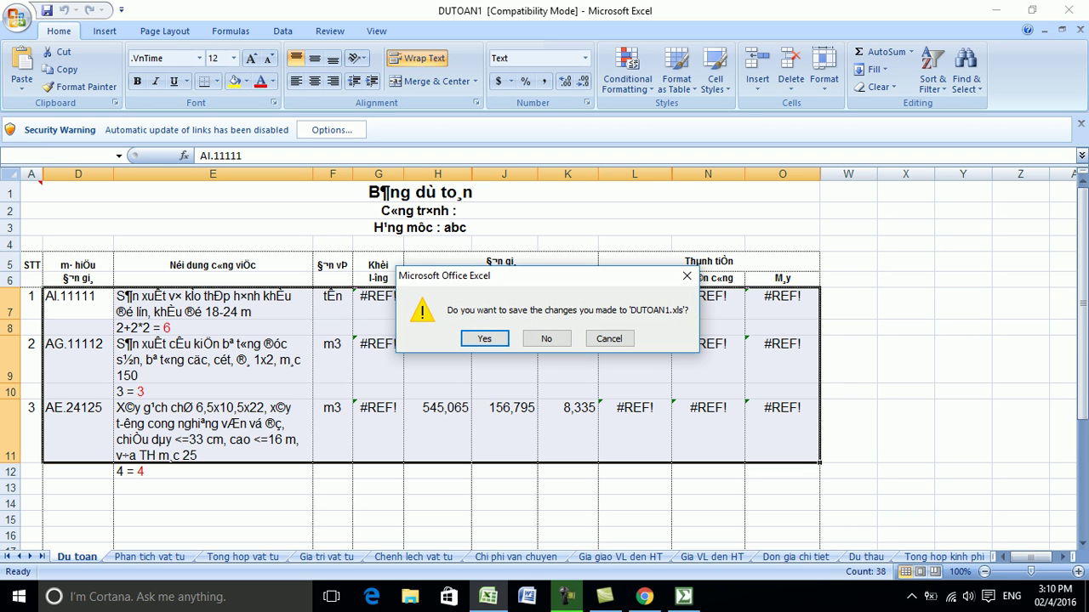
left_click(546, 339)
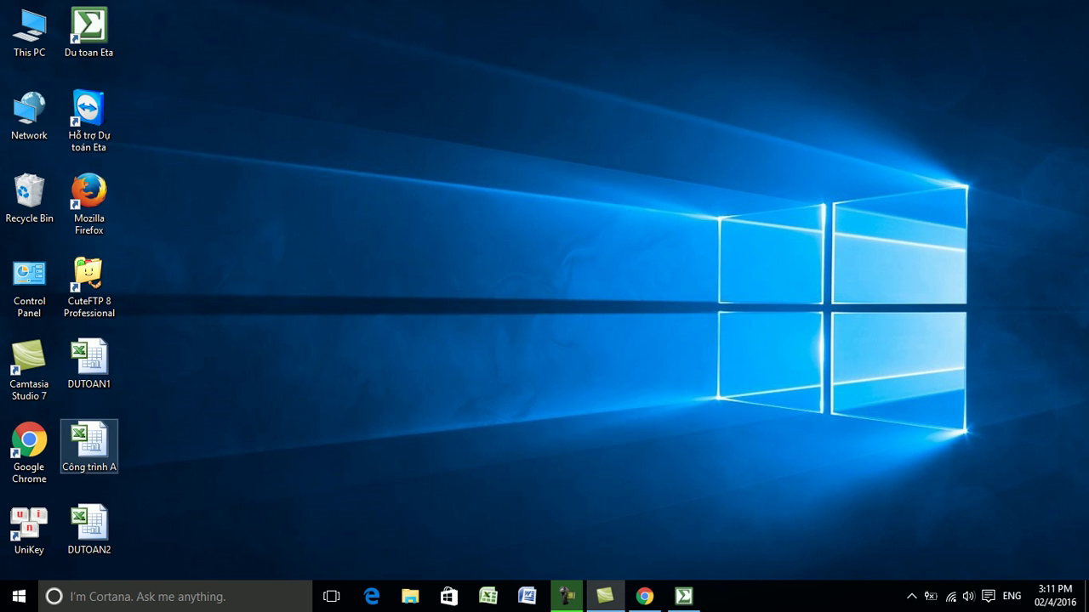
- Open the desktop workbook Công trình A in Excel and examine the unit prices of its three work items
double_click(89, 446)
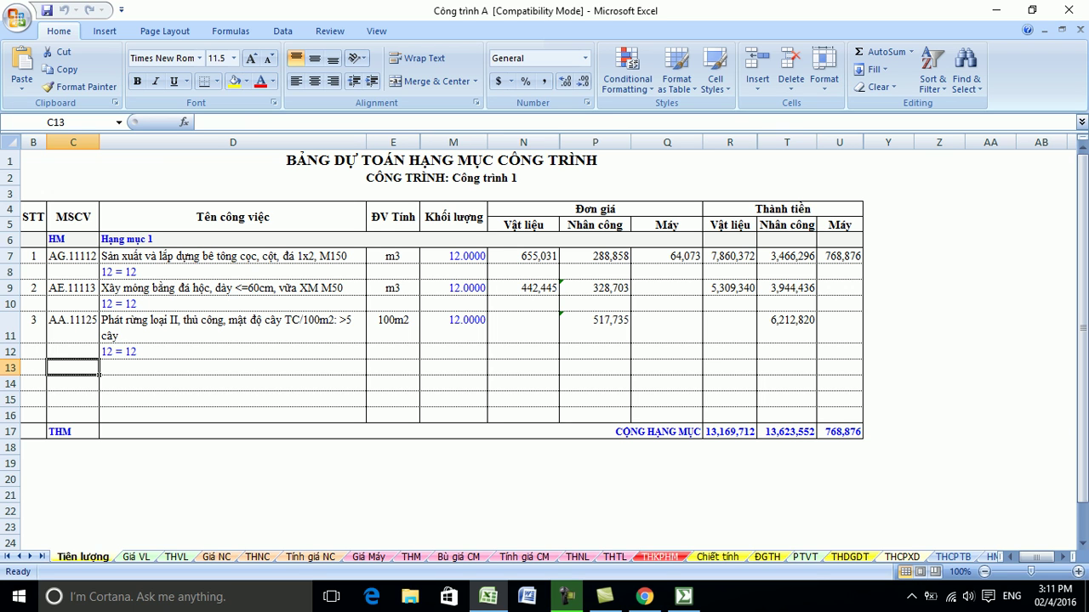
left_click_drag(74, 256, 840, 256)
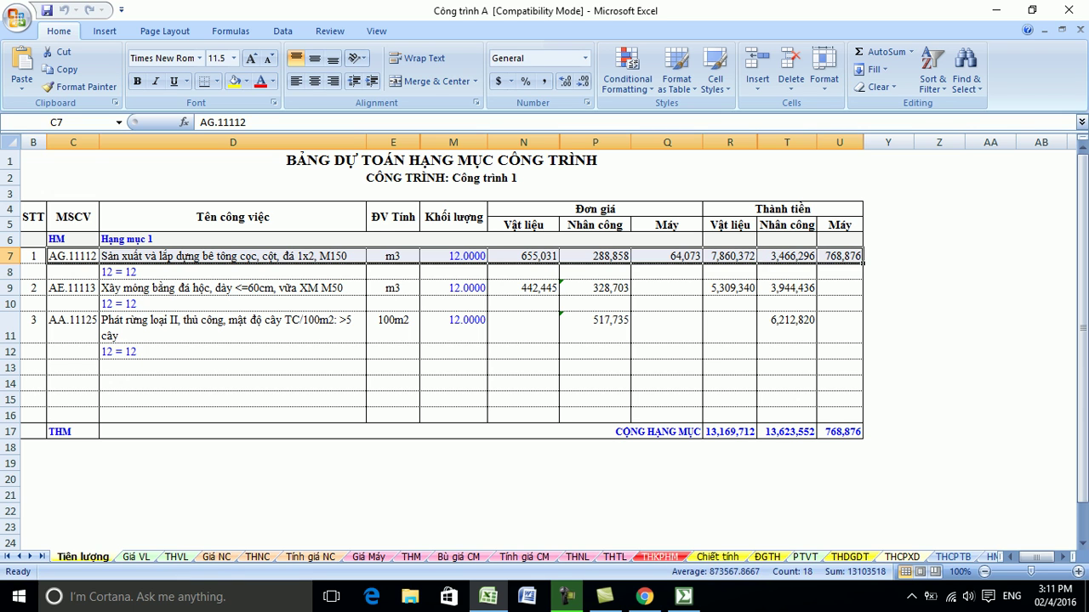
left_click(524, 256)
left_click_drag(523, 256, 667, 256)
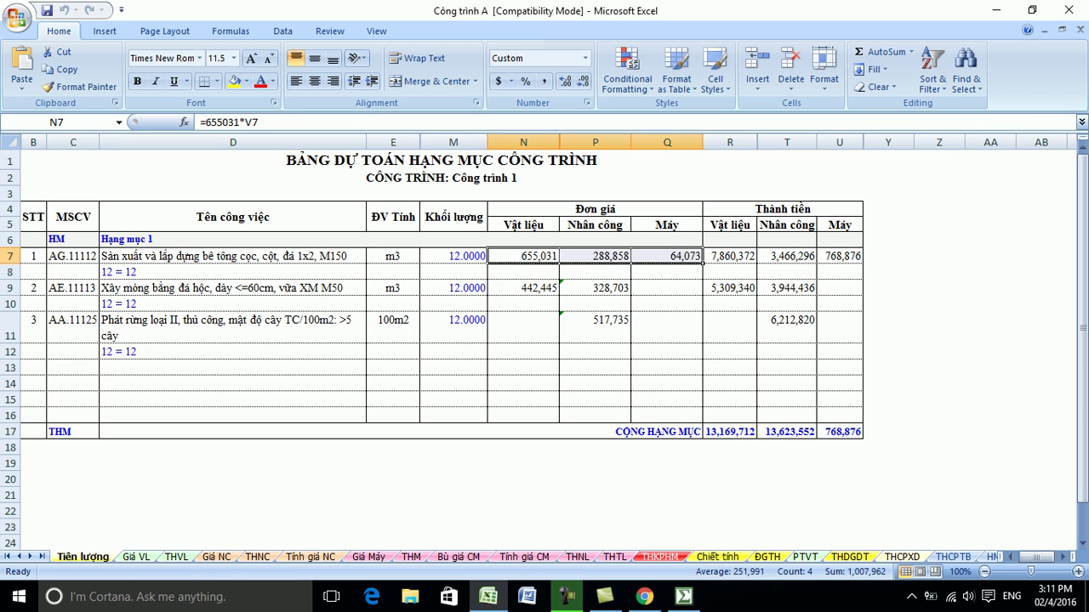
left_click_drag(523, 288, 595, 274)
left_click(523, 328)
left_click_drag(523, 327, 667, 327)
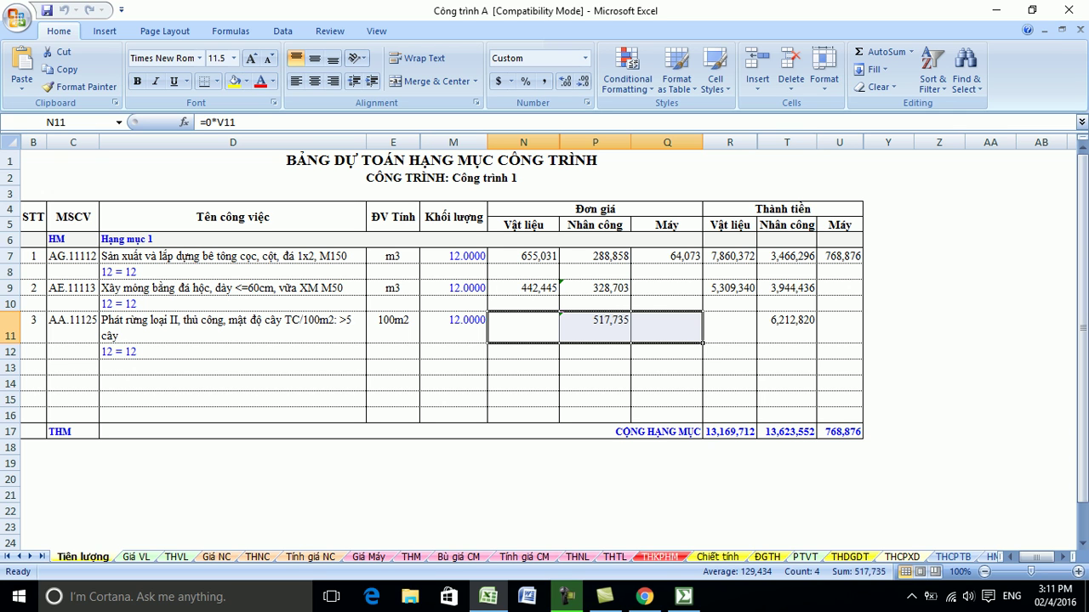
- Set the unit prices in N7 and P9 to 123456 and in Q7 to 654321, and widen column U slightly
left_click(523, 256)
type("123456")
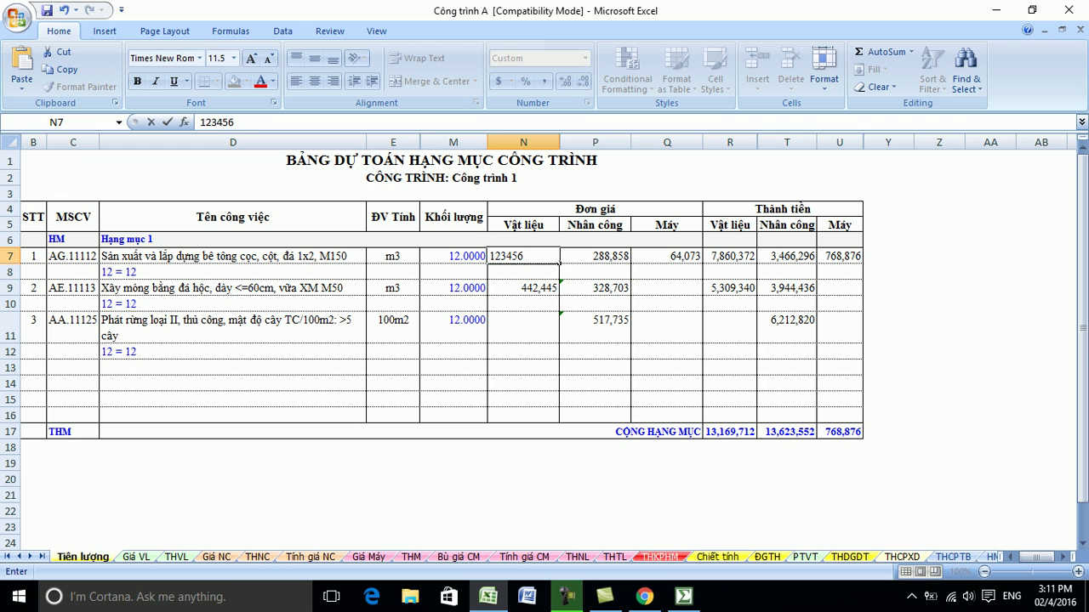
left_click(595, 288)
type("123456")
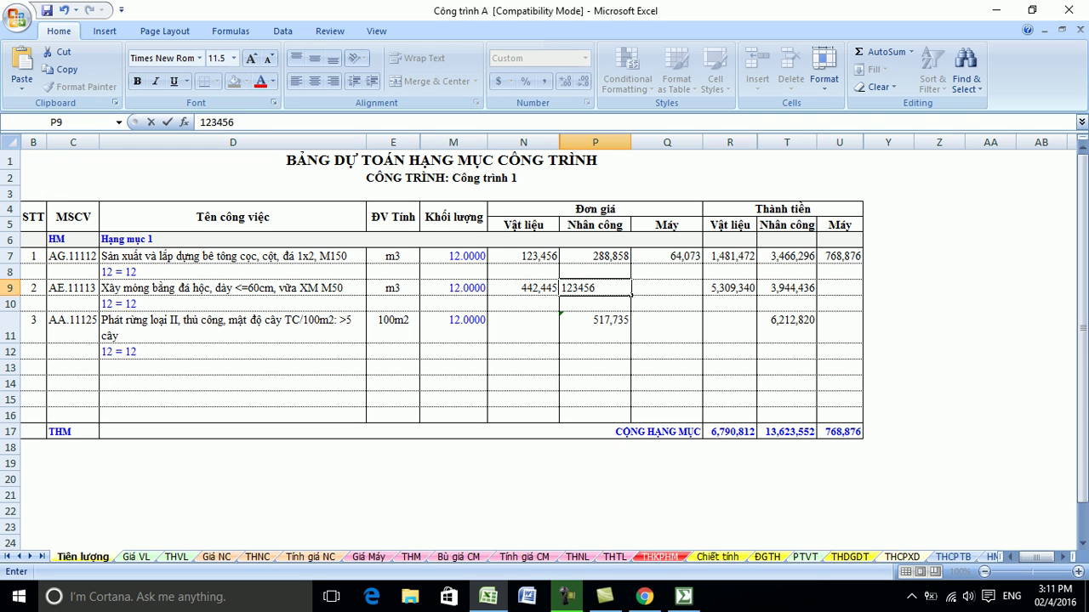
left_click(666, 256)
type("654,321")
left_click(667, 288)
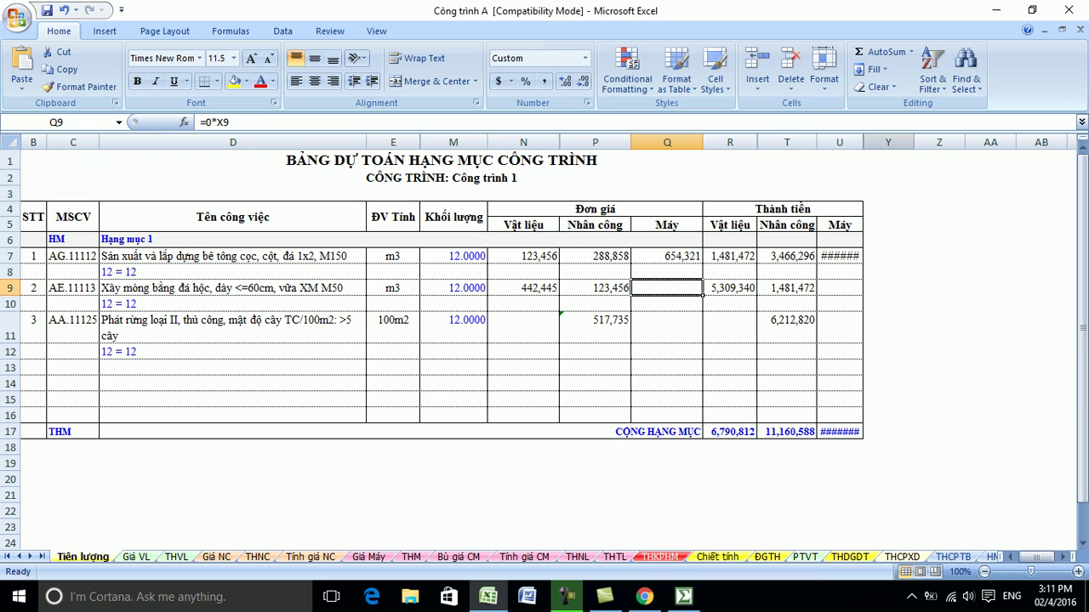
left_click_drag(862, 142, 866, 142)
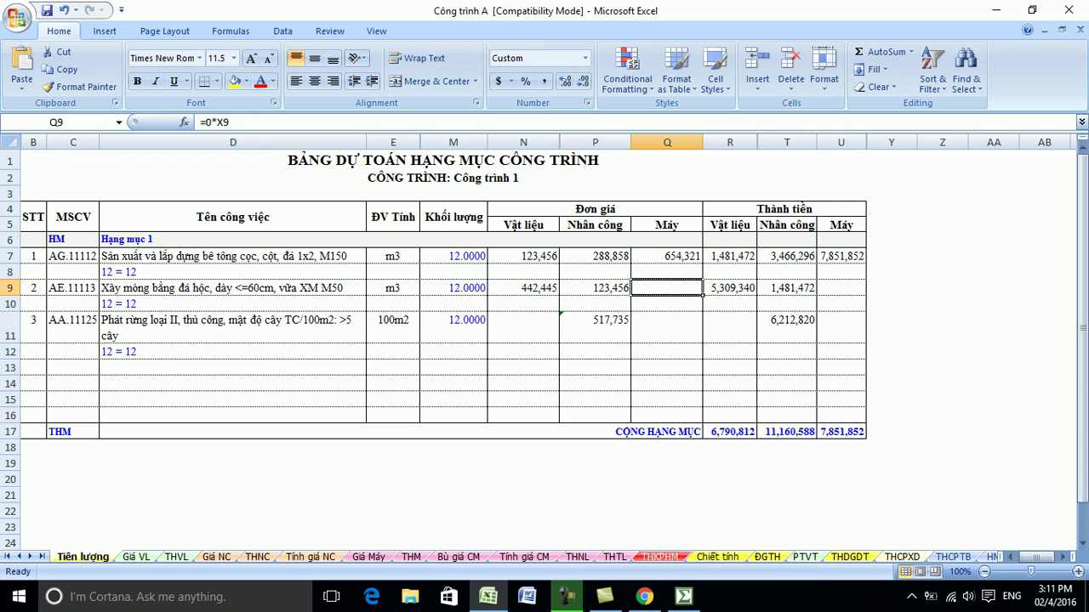
- Try marking the material price in N7 with a yellow fill and strikethrough, and undo both formats
left_click(523, 256)
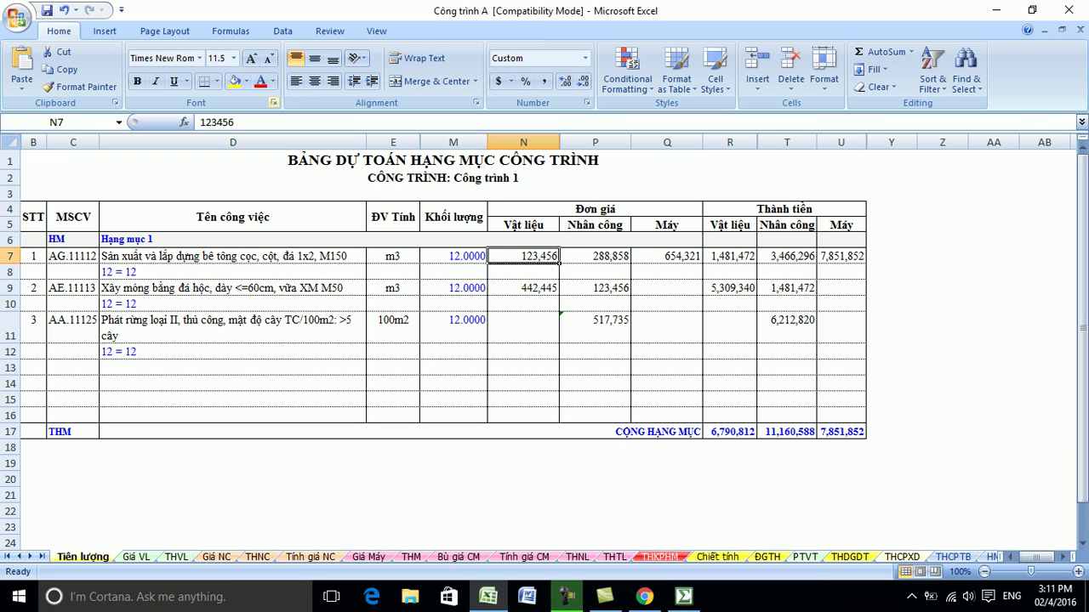
left_click(233, 81)
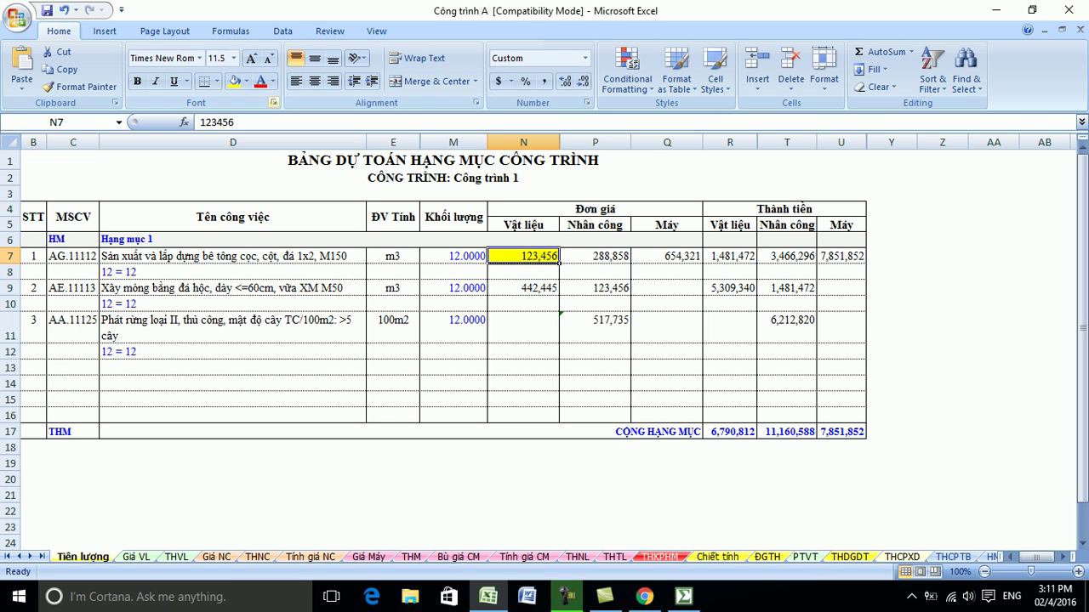
left_click(273, 102)
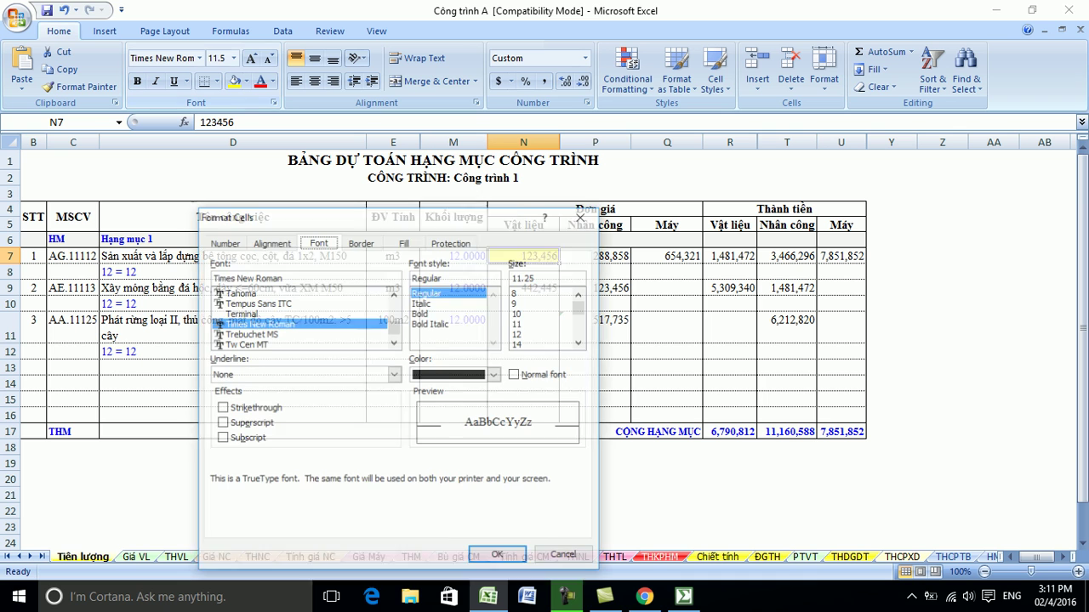
left_click(222, 408)
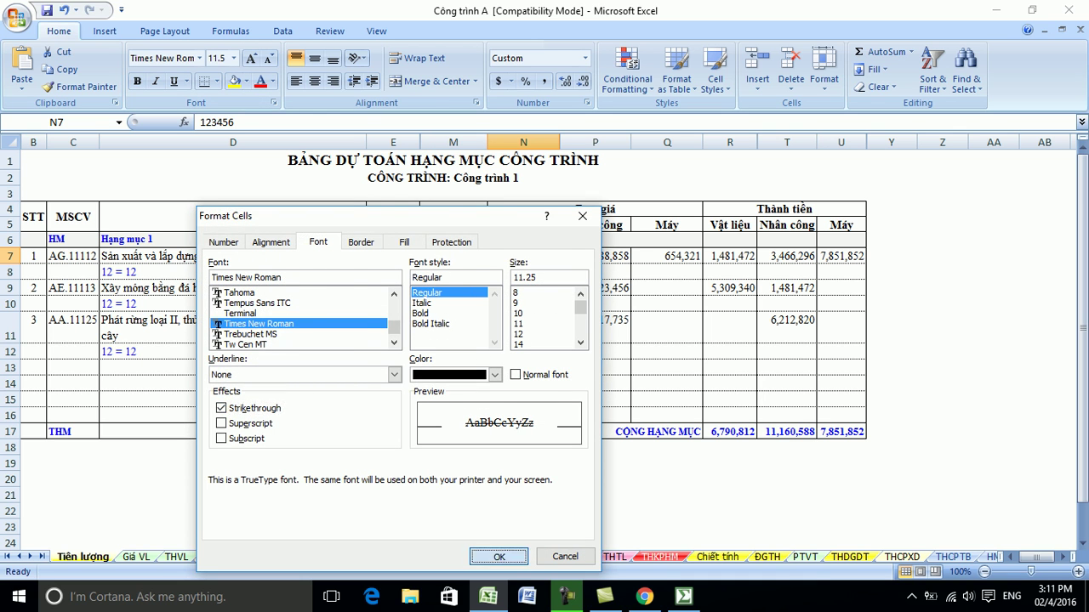
left_click(498, 557)
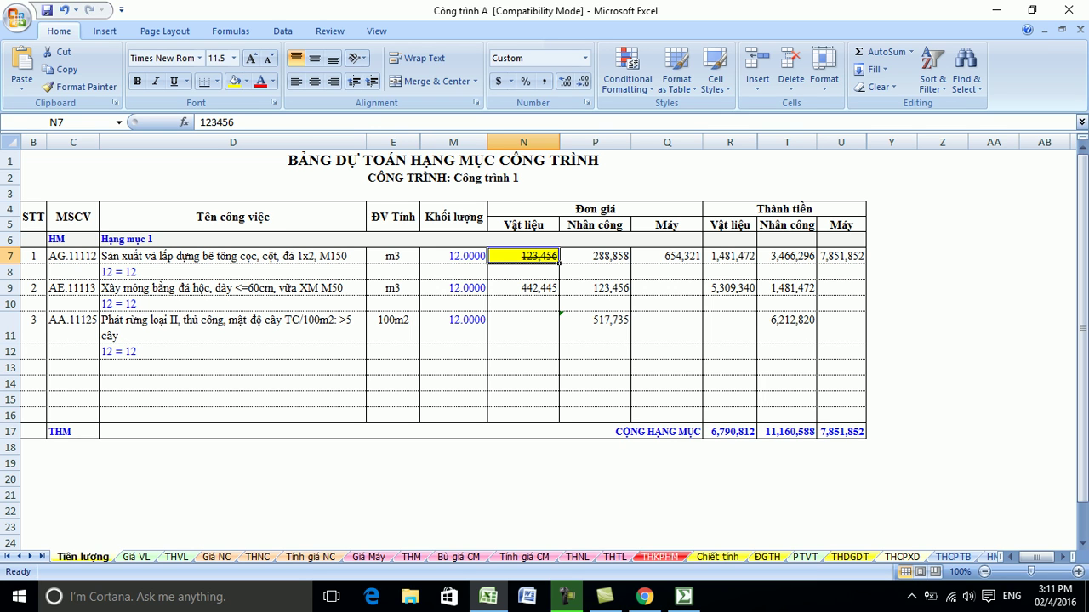
key("ctrl+z")
key("ctrl+z")
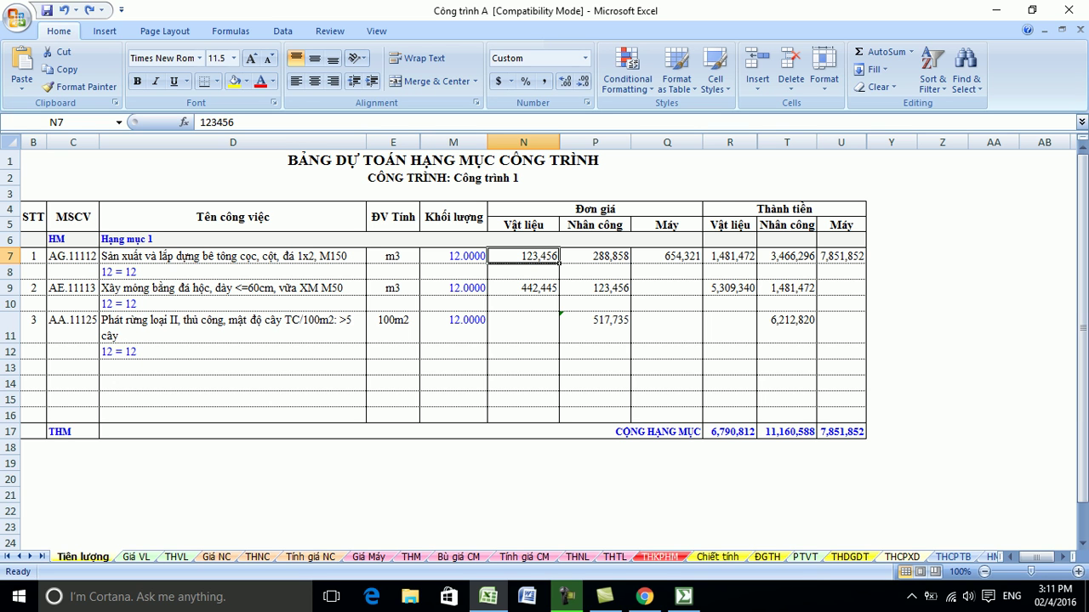
- Save the edited Công trình A workbook and switch back to Dự toán Eta
key("ctrl+s")
key("Return")
left_click(683, 597)
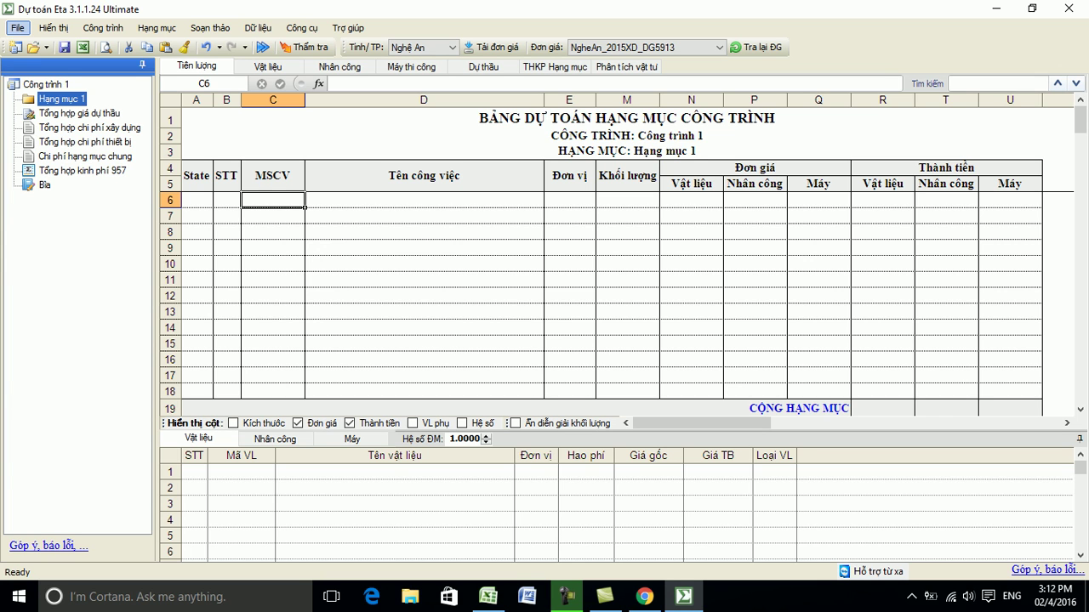
- Open the project from the Excel file Công trình A and accept recalculating all the quantity explanations
left_click(17, 28)
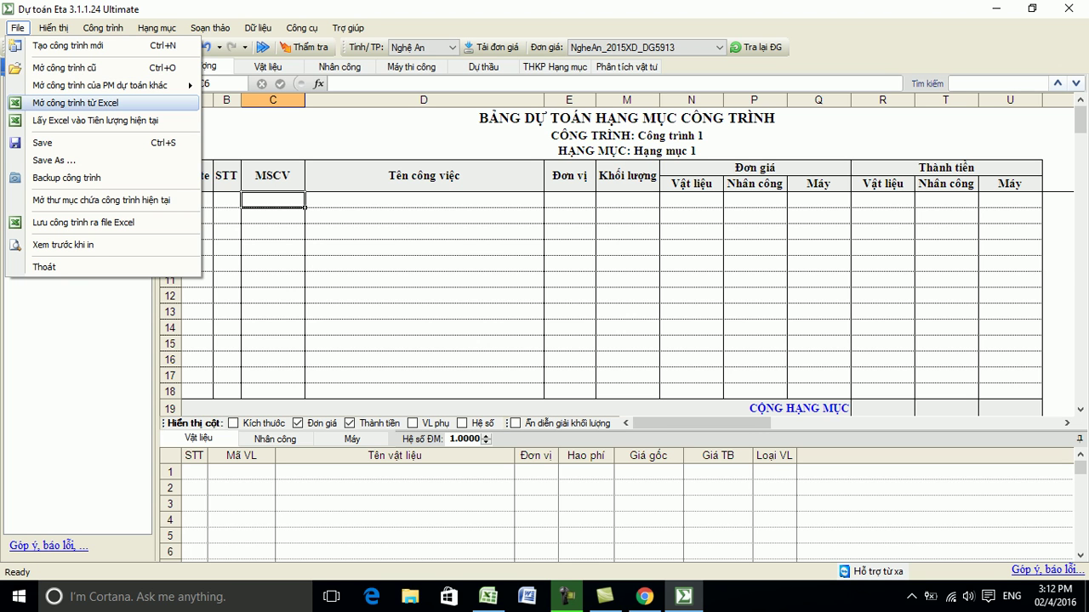
left_click(76, 103)
left_click(609, 354)
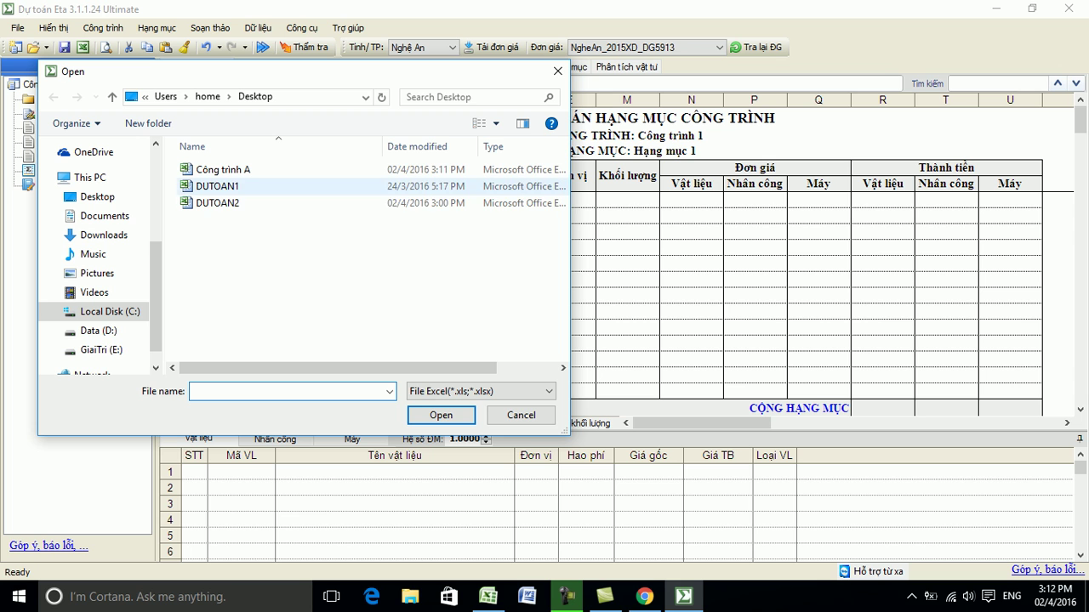
double_click(223, 169)
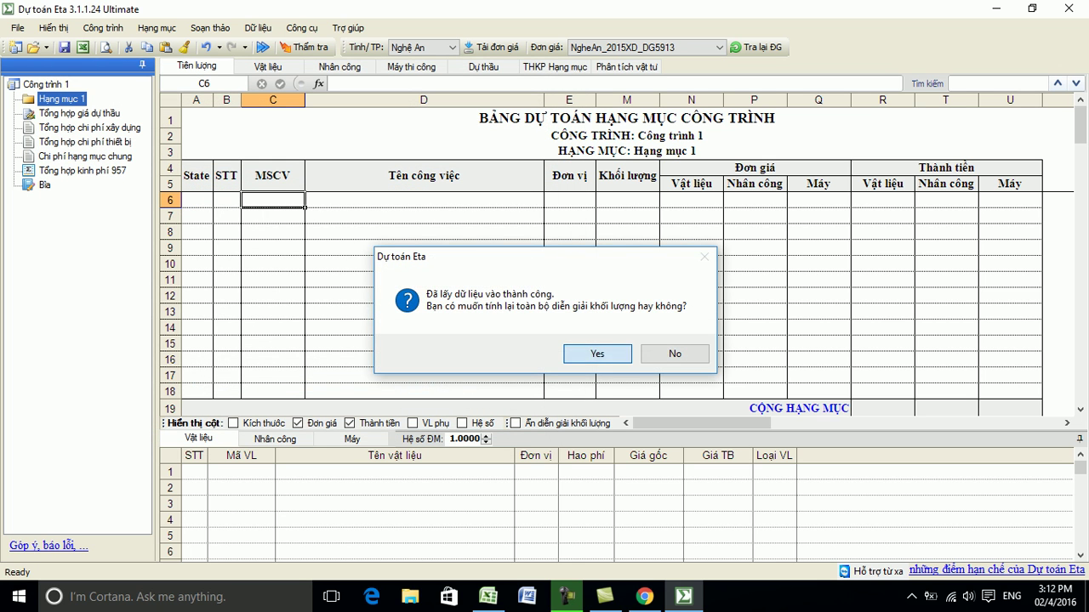
left_click(597, 354)
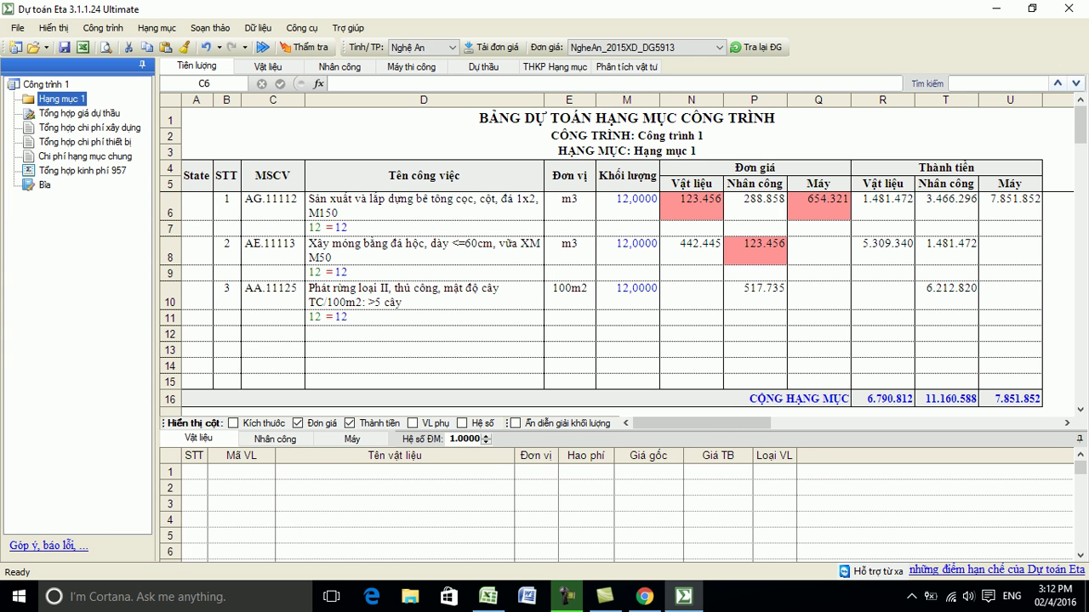
- Examine the imported unit prices of the three work items and the available Nghệ An unit price sets
left_click_drag(754, 168, 754, 296)
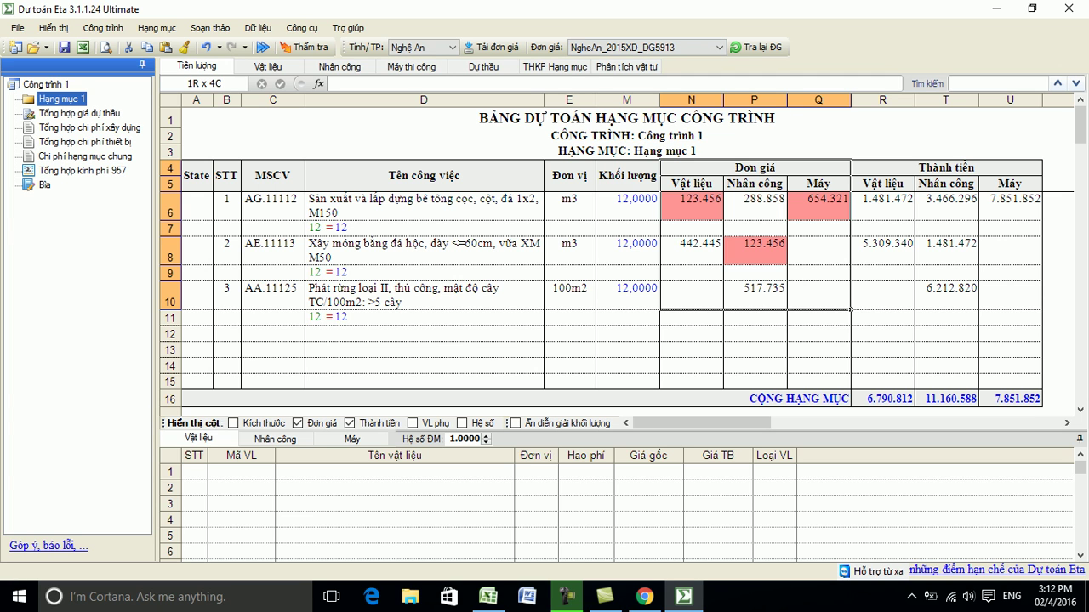
mouse_move(629, 48)
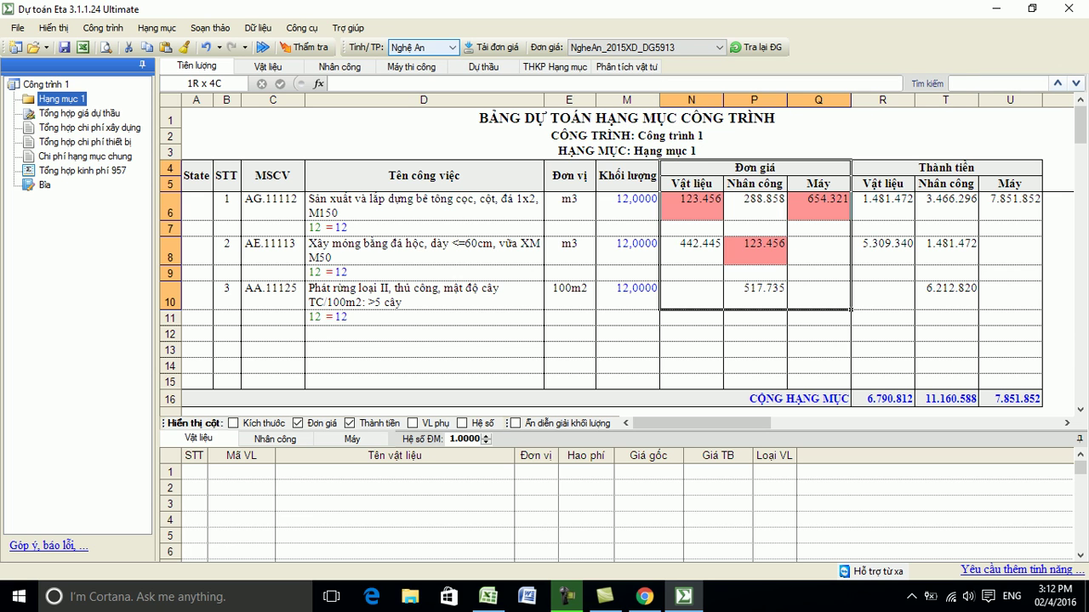
left_click(684, 49)
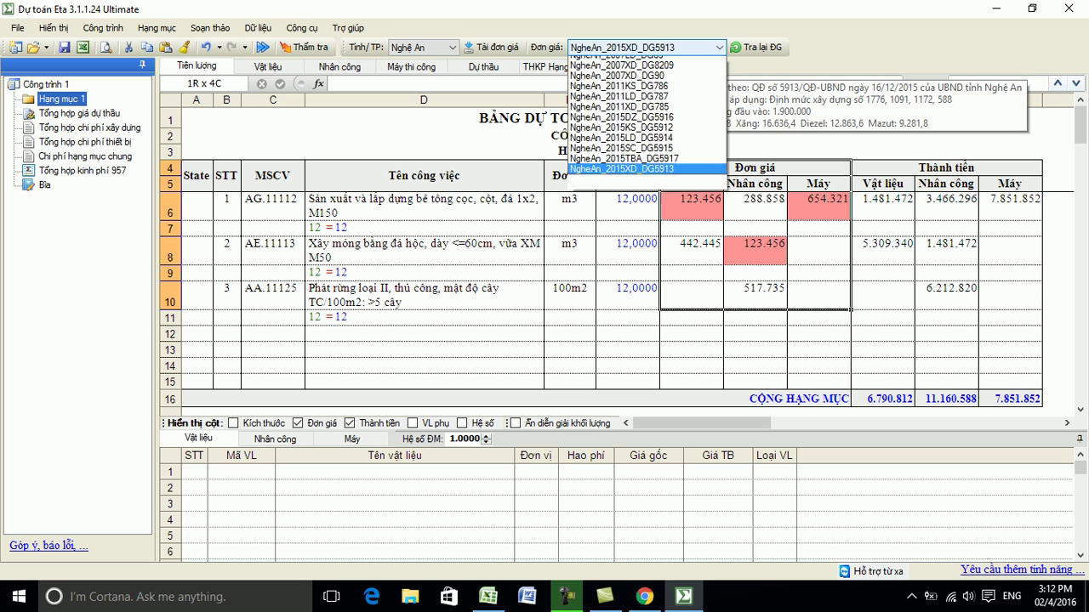
left_click(685, 49)
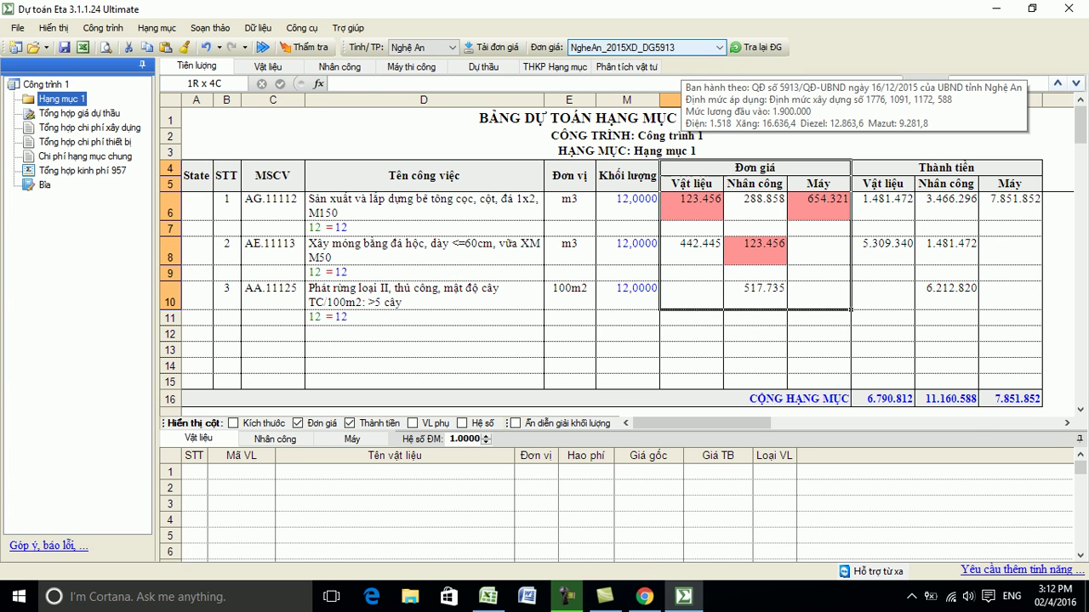
- Save the project and run Thẩm tra on its unit prices against the NgheAn_2015XD_DG5913 price set
left_click(756, 296)
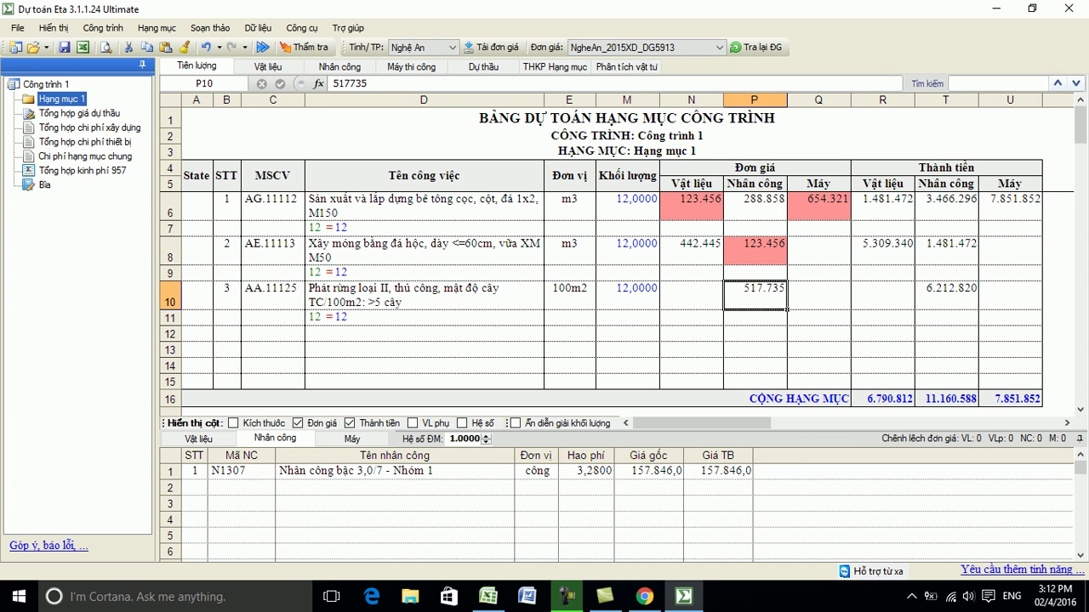
mouse_move(642, 50)
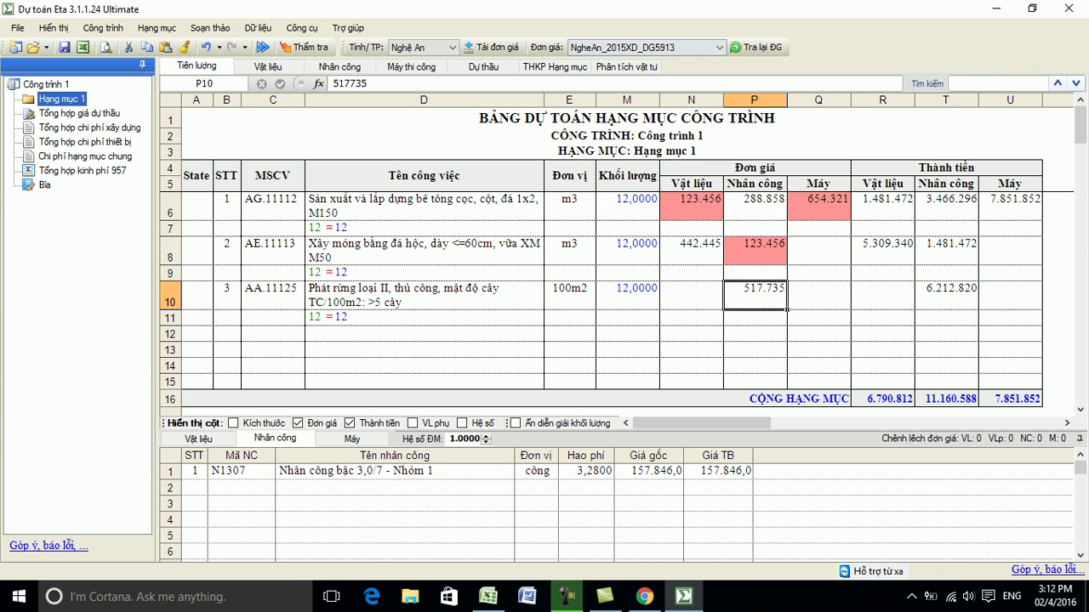
key("ctrl+s")
left_click(424, 205)
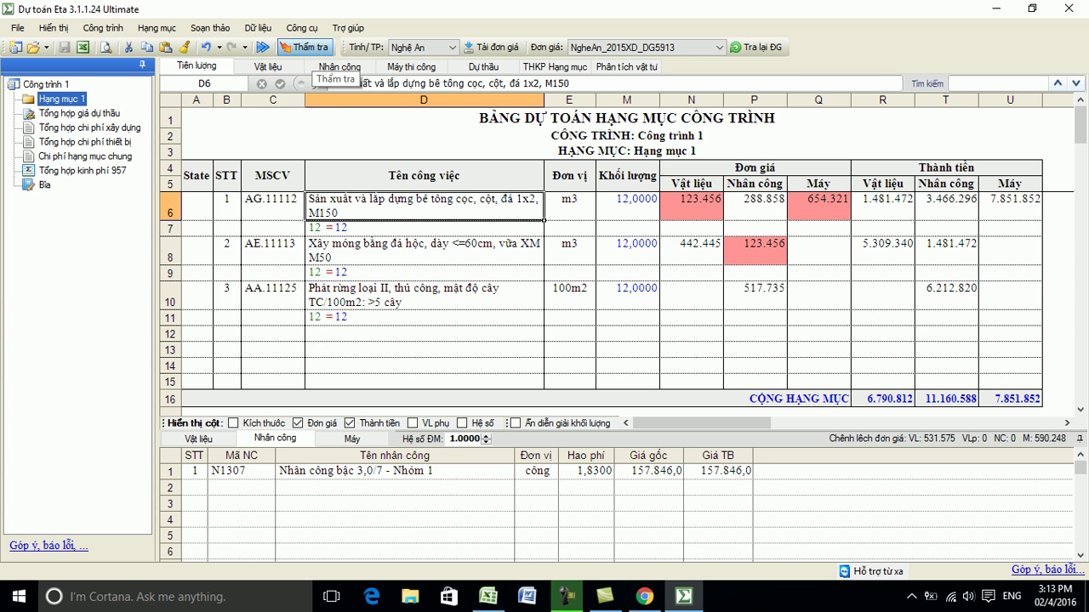
left_click(308, 49)
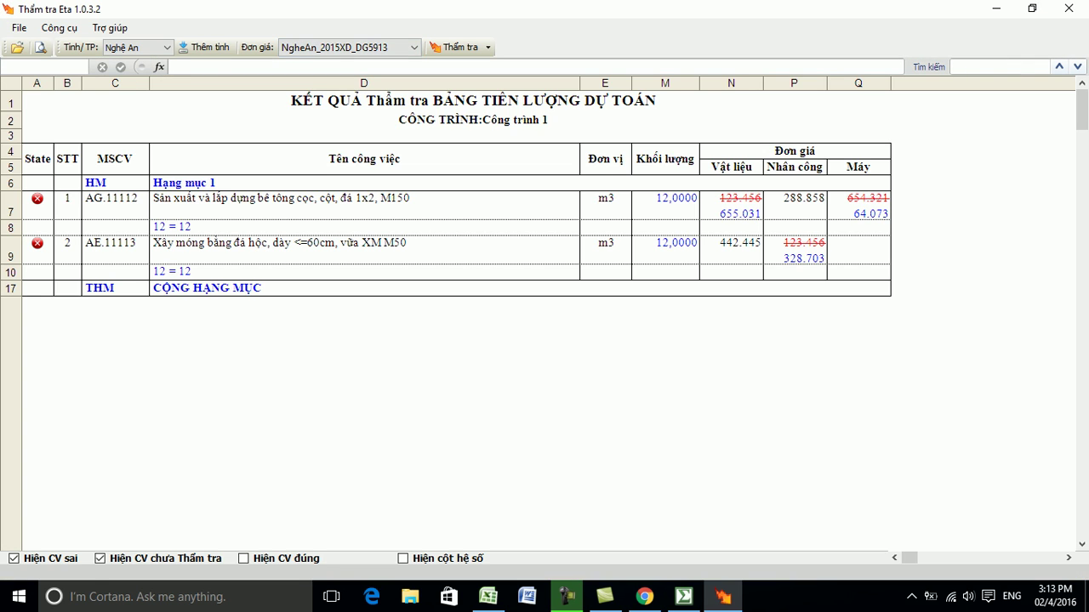
- Examine the flagged unit prices of AG.11112 and AE.11113 in the Thẩm tra report and close the report
left_click_drag(115, 198, 859, 251)
left_click_drag(365, 204, 732, 205)
left_click(732, 205)
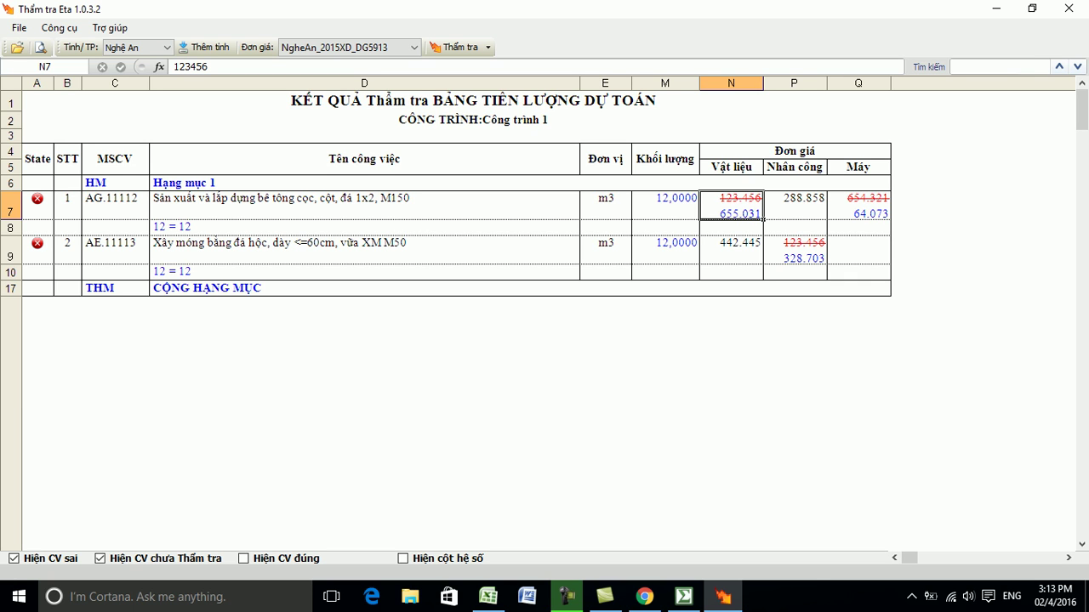
left_click_drag(115, 249, 795, 252)
left_click(795, 251)
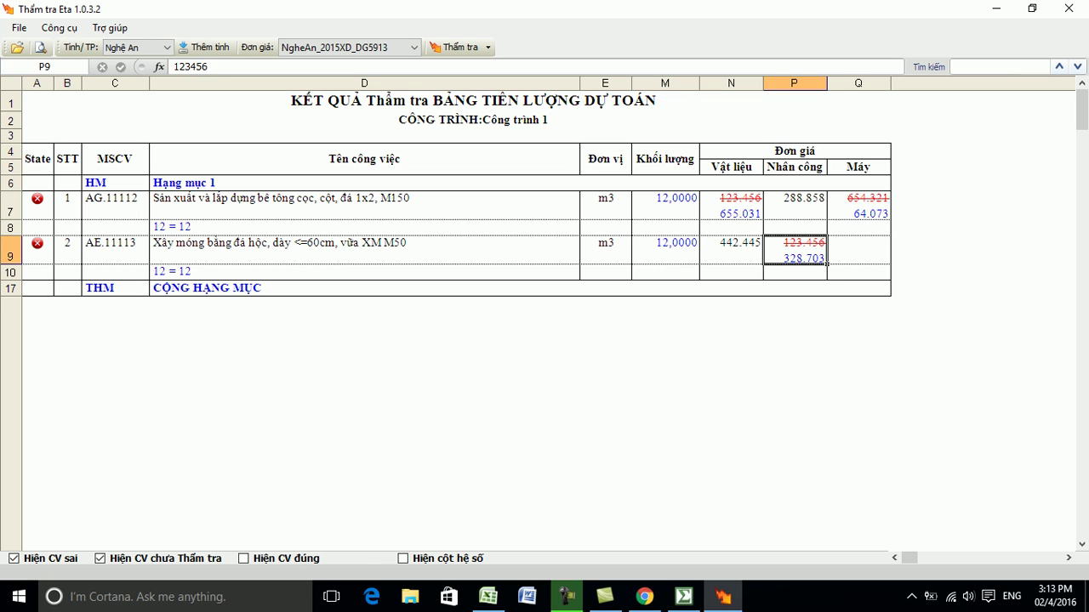
left_click(115, 205)
left_click(731, 206)
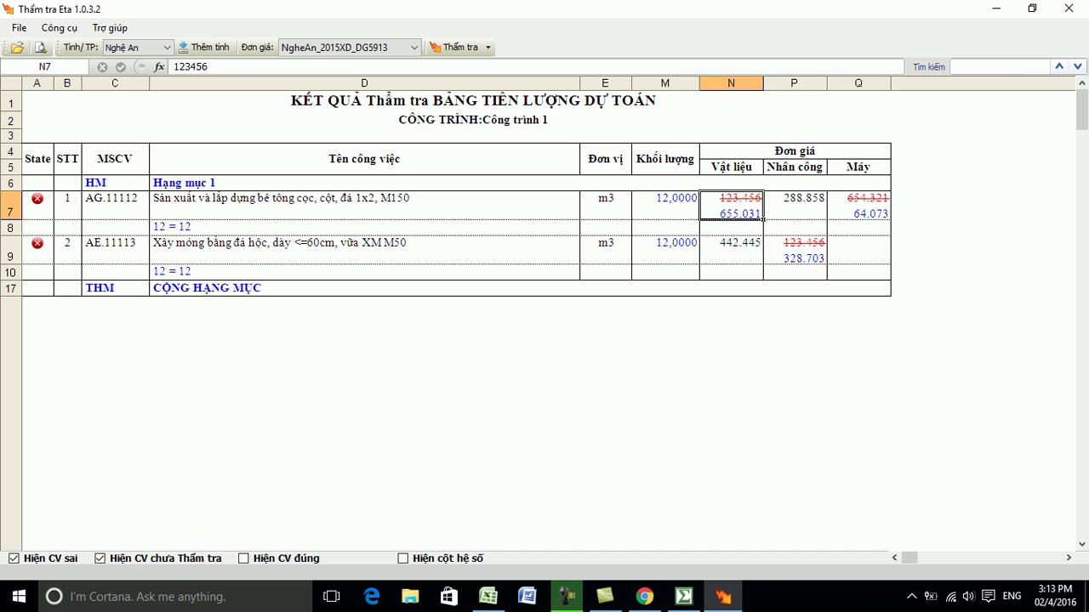
left_click(859, 206)
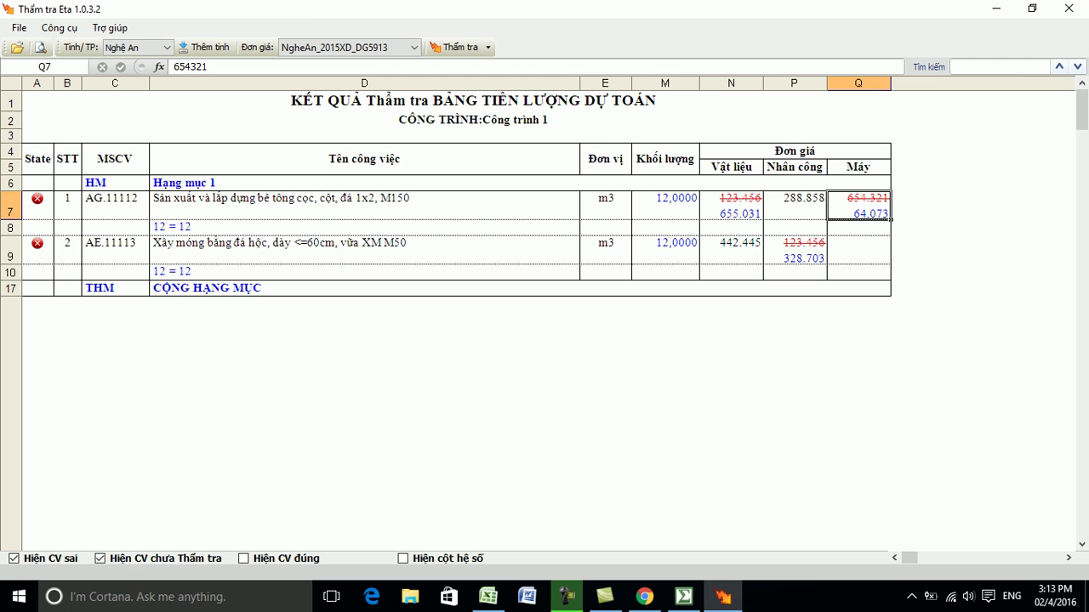
left_click(1068, 9)
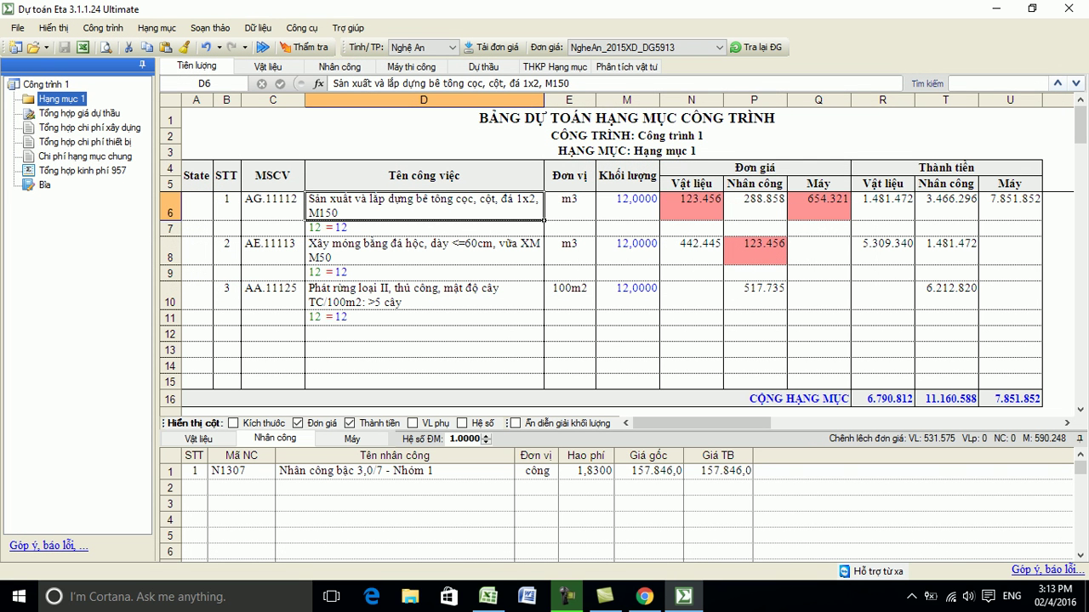
- Look up "vận chuyển" in C12 and add work item AA.23111 for hauling waste 1000m with a 7T truck
left_click(273, 334)
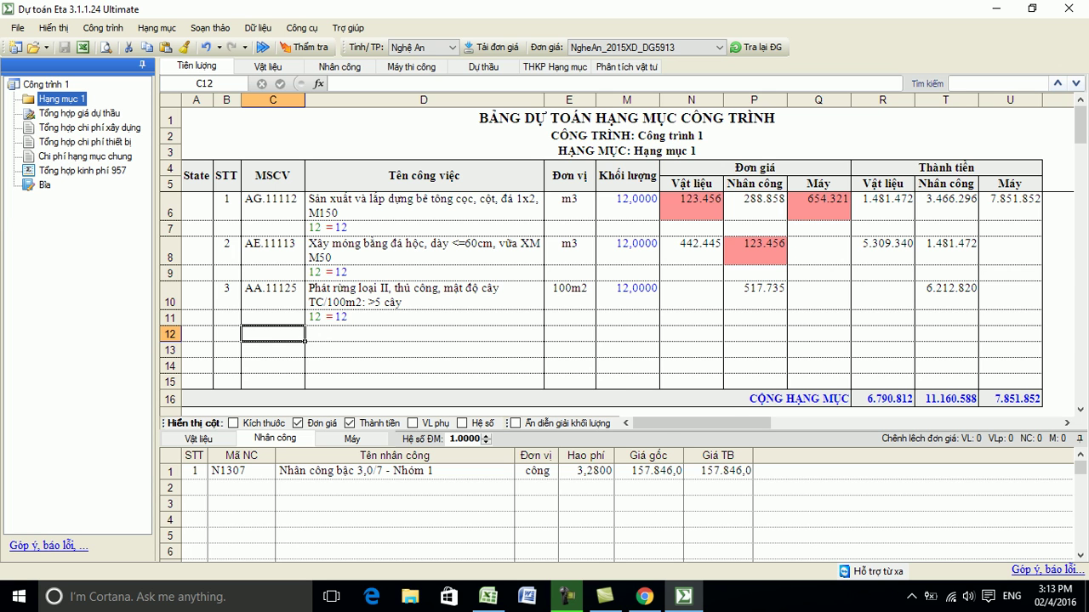
type("vận chuyê")
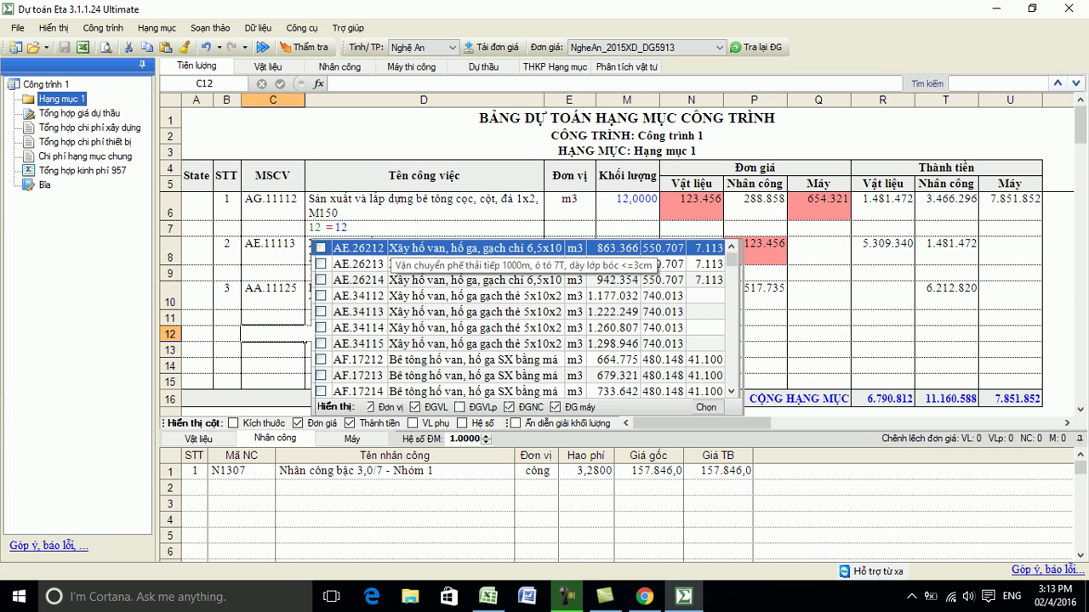
type("uyển")
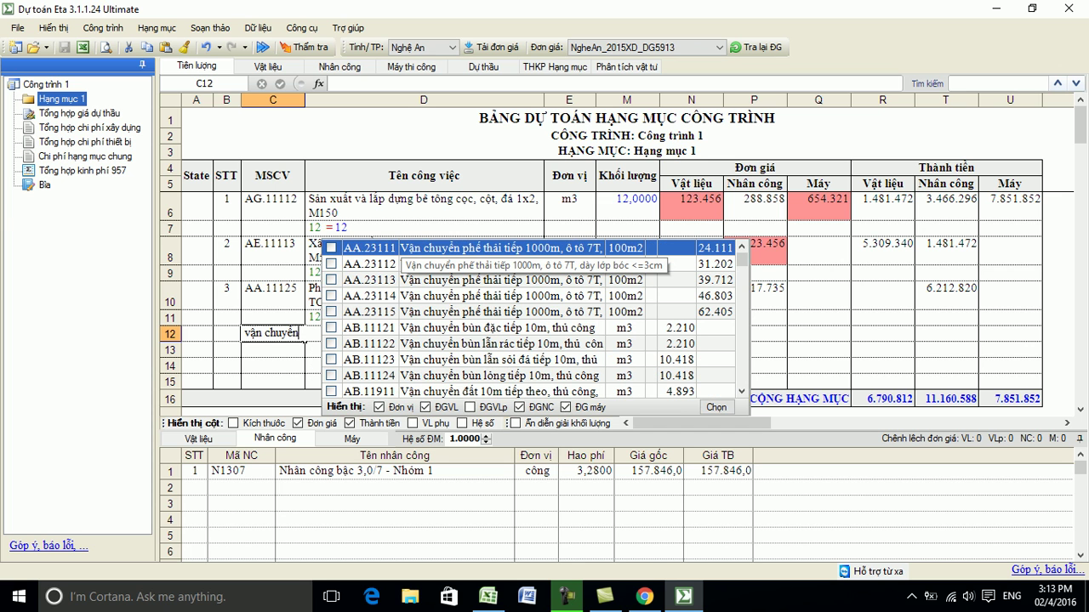
key("Return")
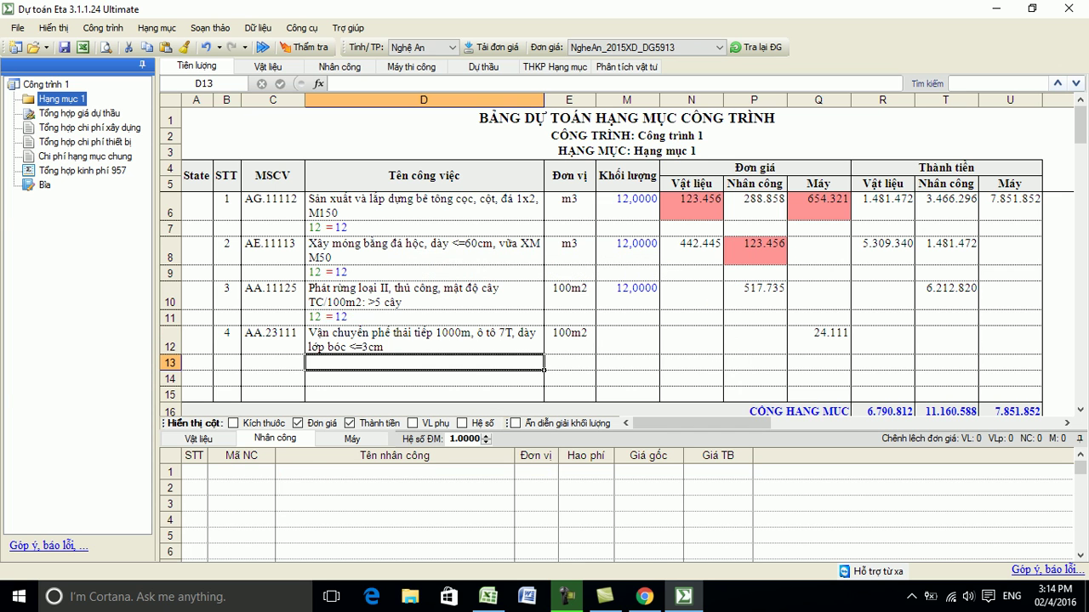
key("Up")
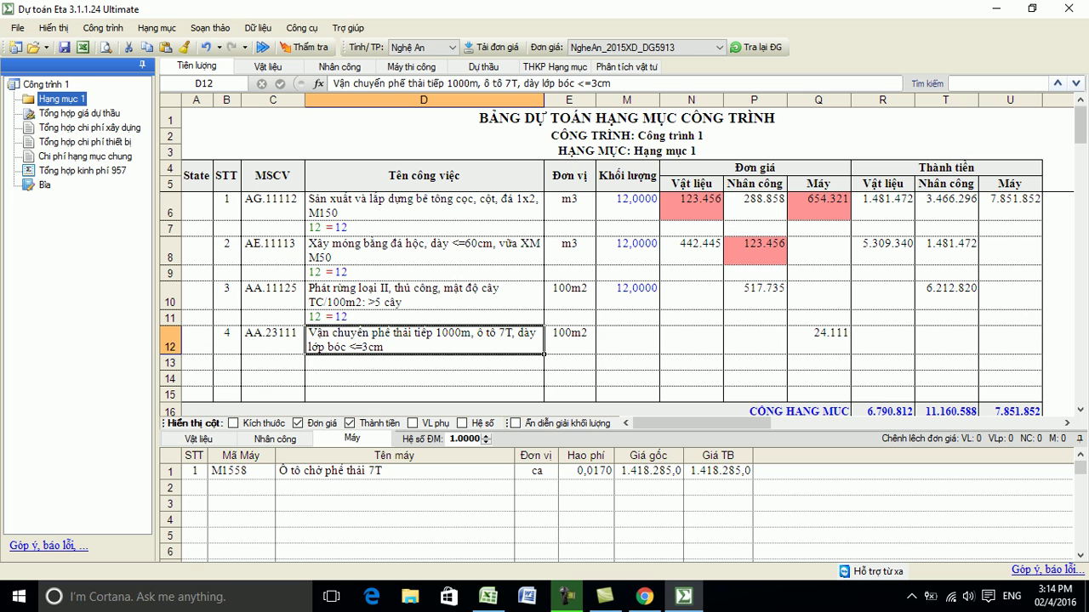
- Multiply the machine unit price formula of AA.23111 in Q12 by 10, making it =24111*X12*10
left_click(818, 340)
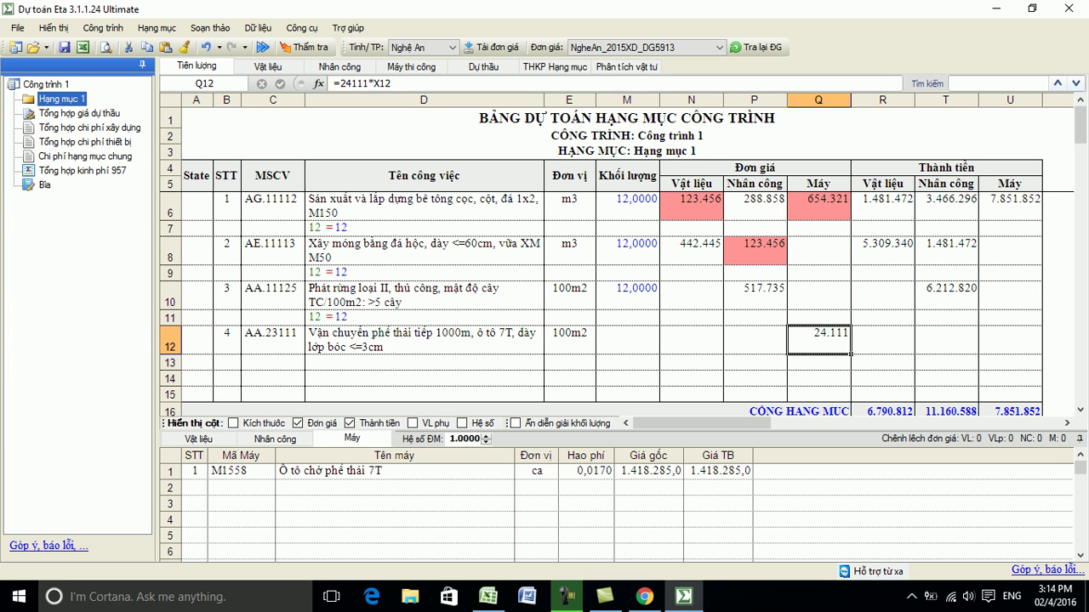
left_click(423, 341)
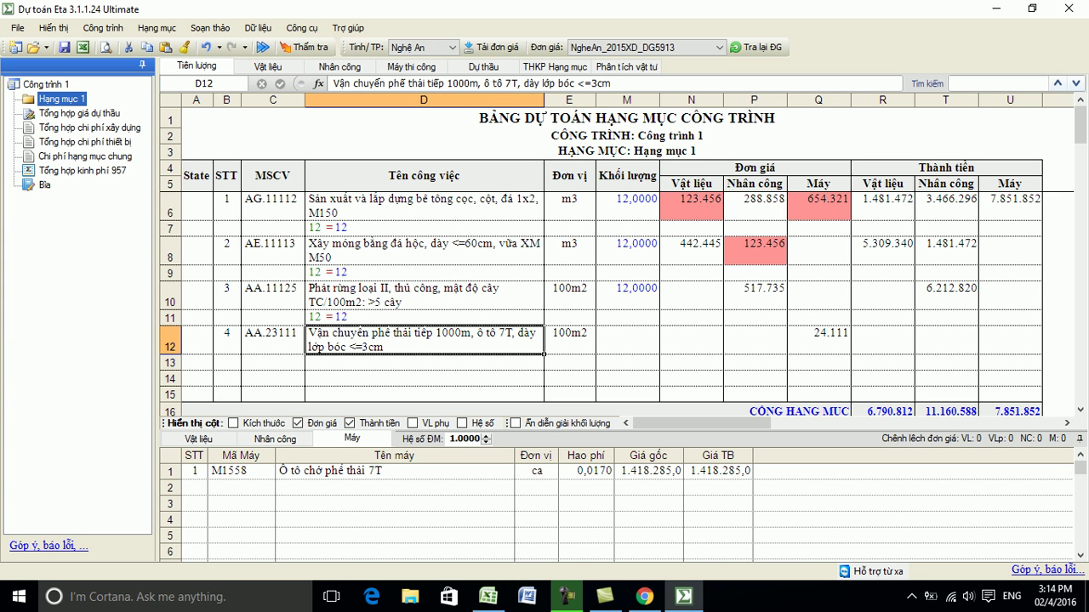
double_click(819, 340)
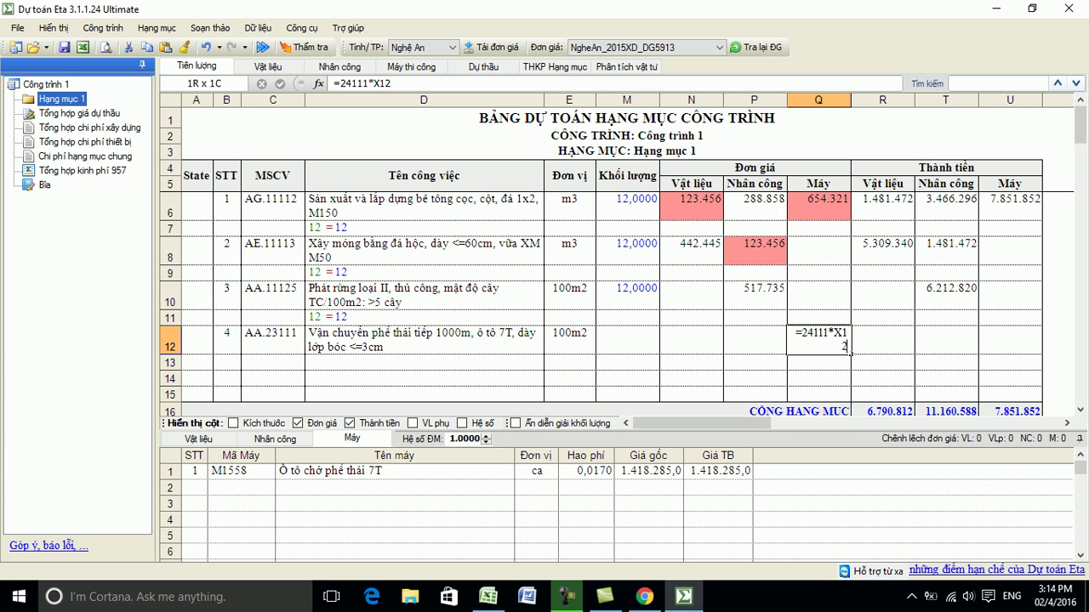
type("*10")
left_click(424, 364)
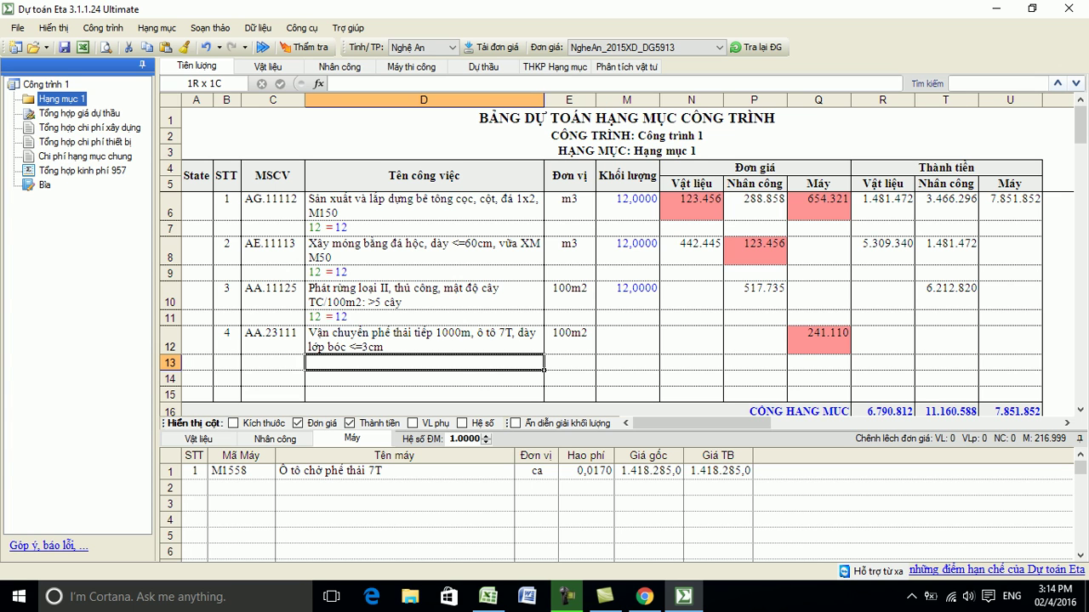
- Run Thẩm tra again and check the machine unit price of AA.23111 in the report
left_click(819, 341)
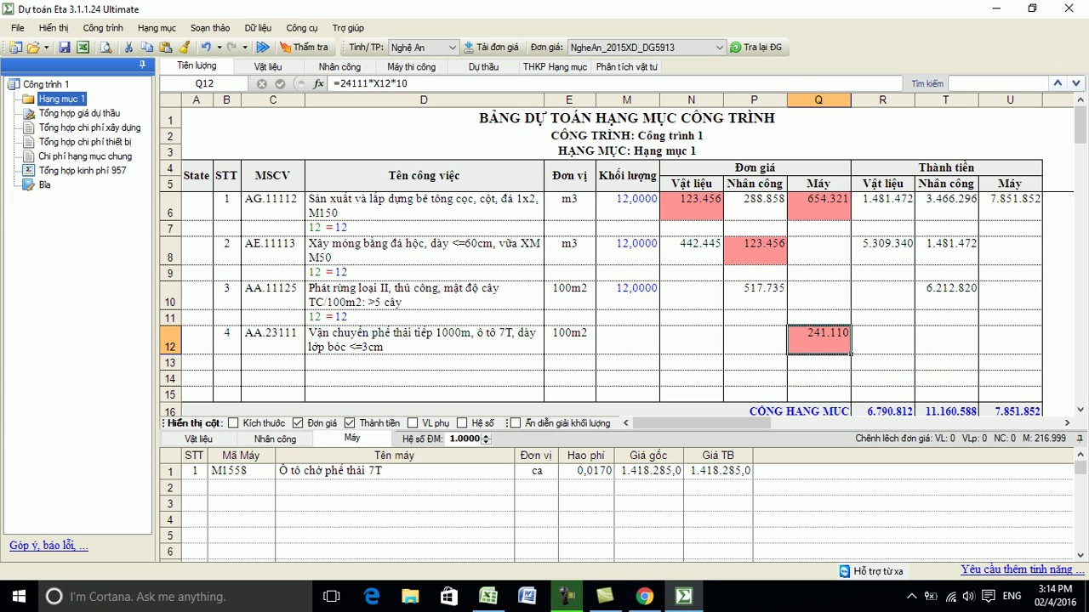
left_click(305, 48)
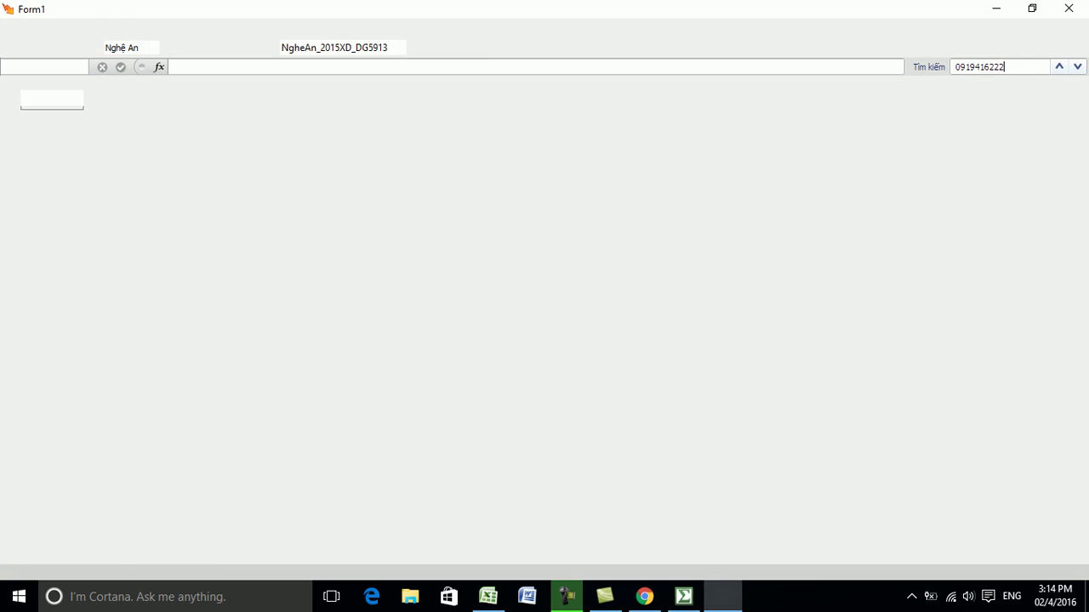
left_click(858, 295)
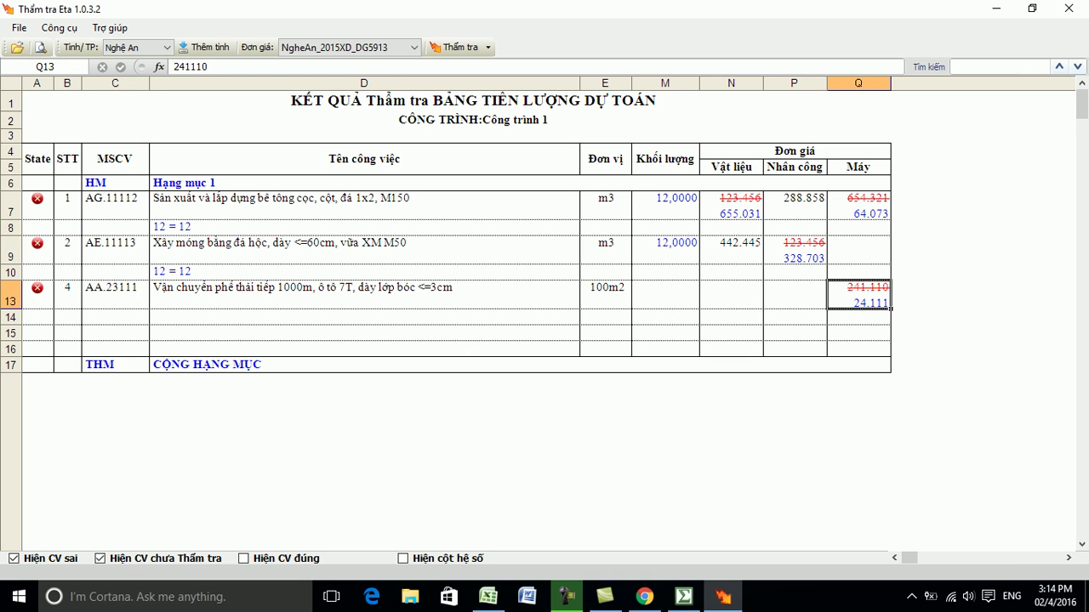
- Change the haul distance in the AA.23111 description of the Thẩm tra report to 11000m
left_click(364, 295)
left_click(364, 295)
double_click(364, 295)
type("1")
key("Return")
left_click(364, 296)
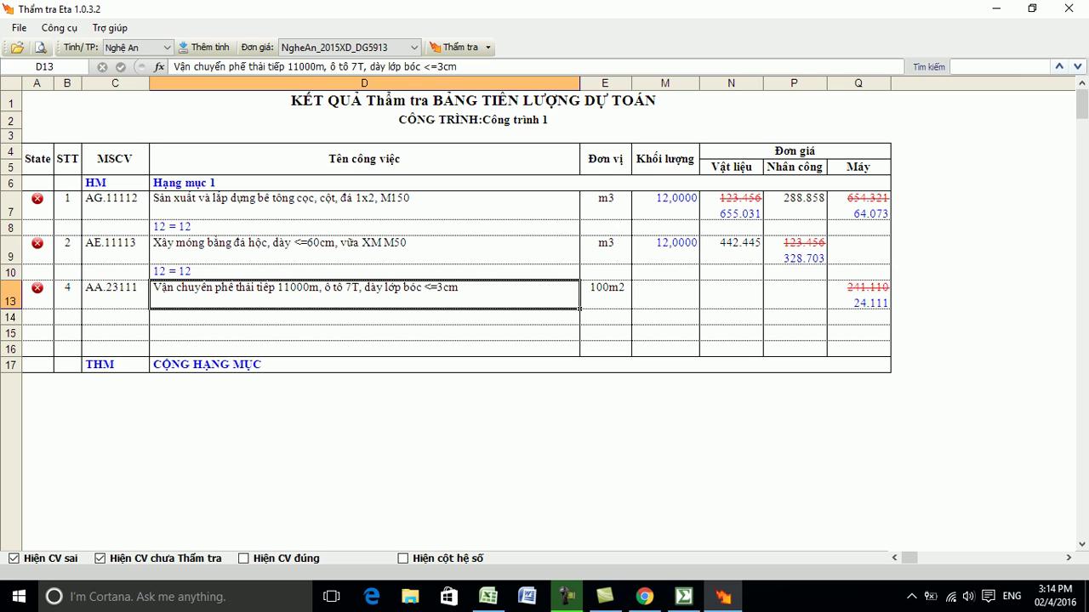
- Review the corrected unit prices of the first two work items in the report and close it
left_click_drag(731, 205, 859, 252)
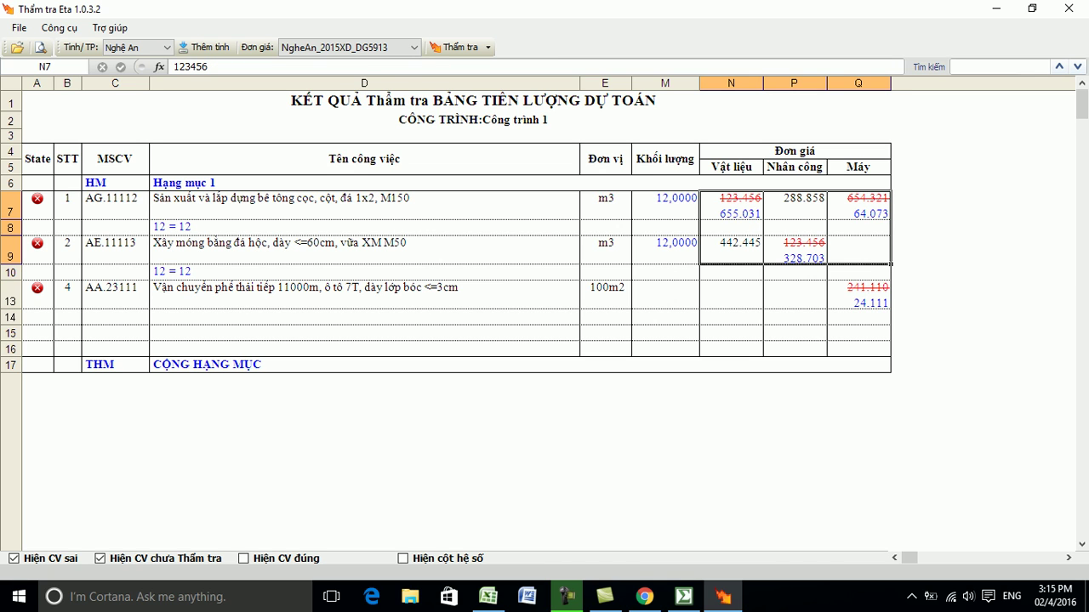
left_click(731, 206)
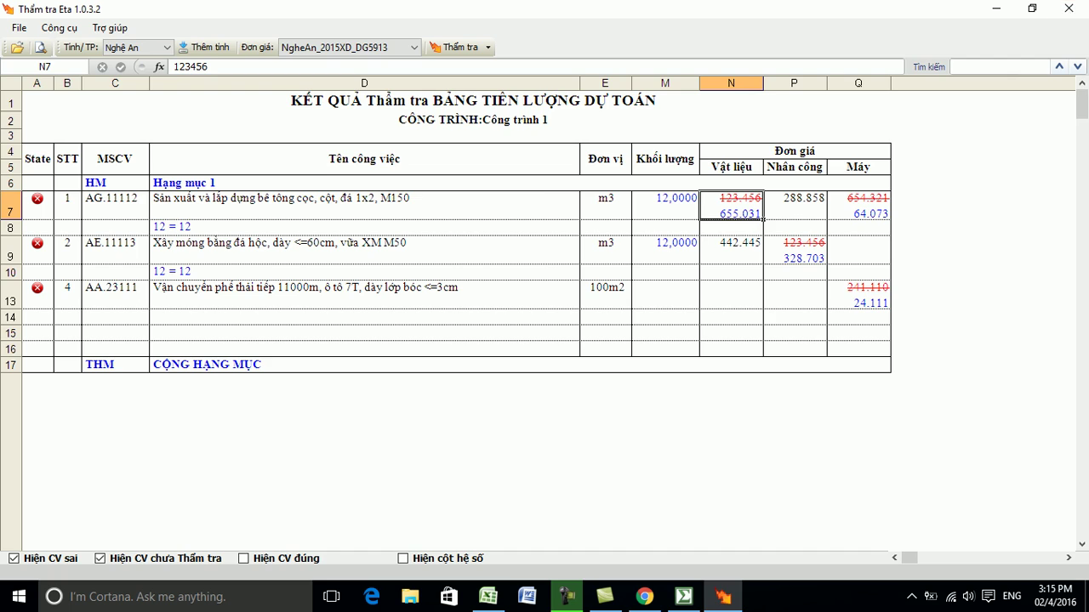
left_click(1069, 8)
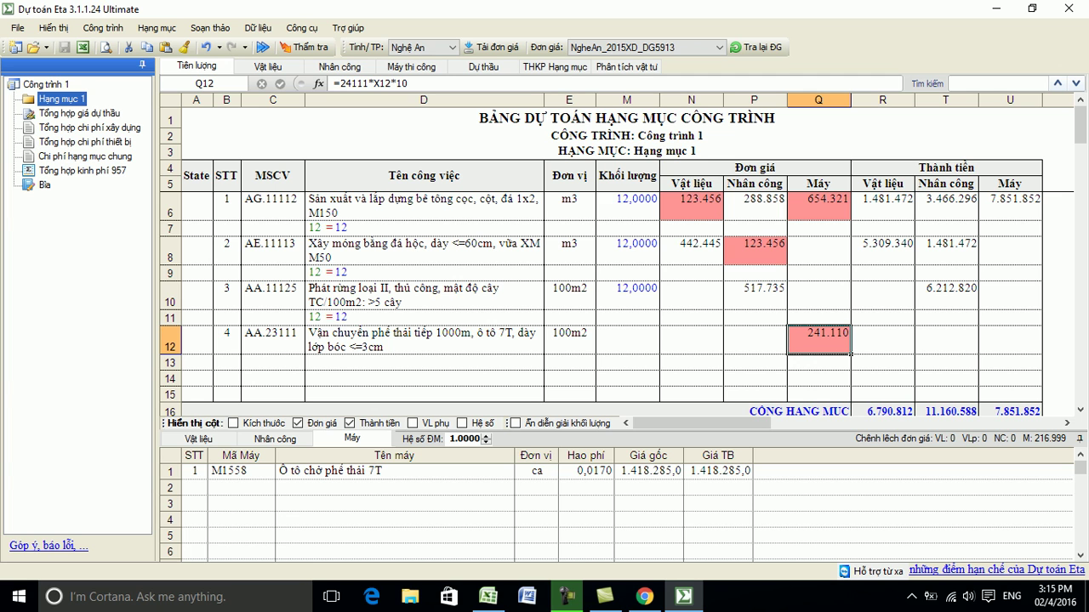
- Try re-entering code AG.11112 in C6, and undo the last edits, including the tenfold machine price in Q12
left_click_drag(272, 204, 882, 344)
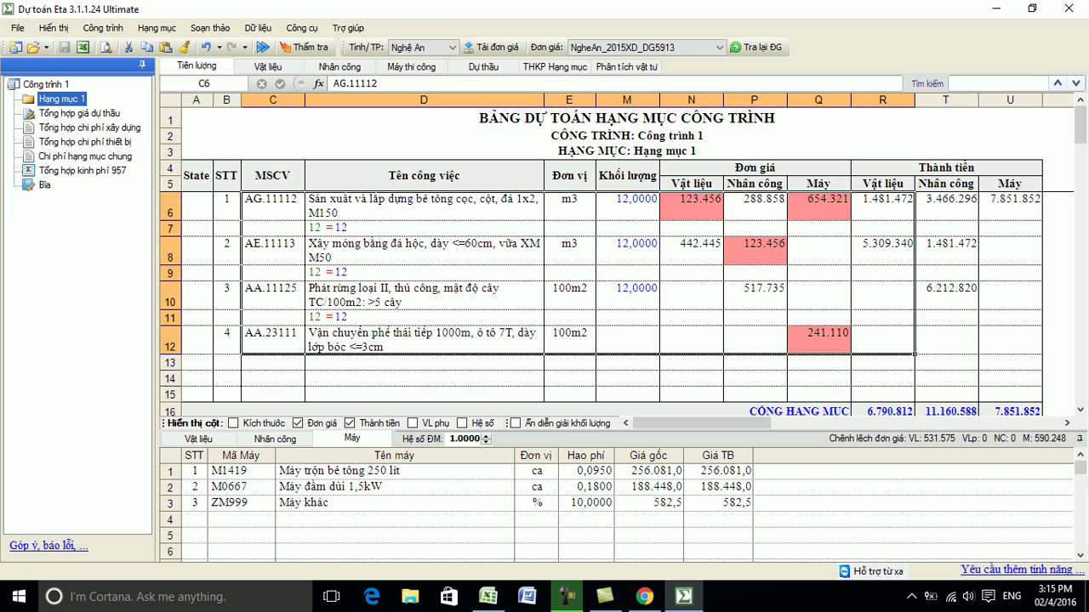
left_click(272, 206)
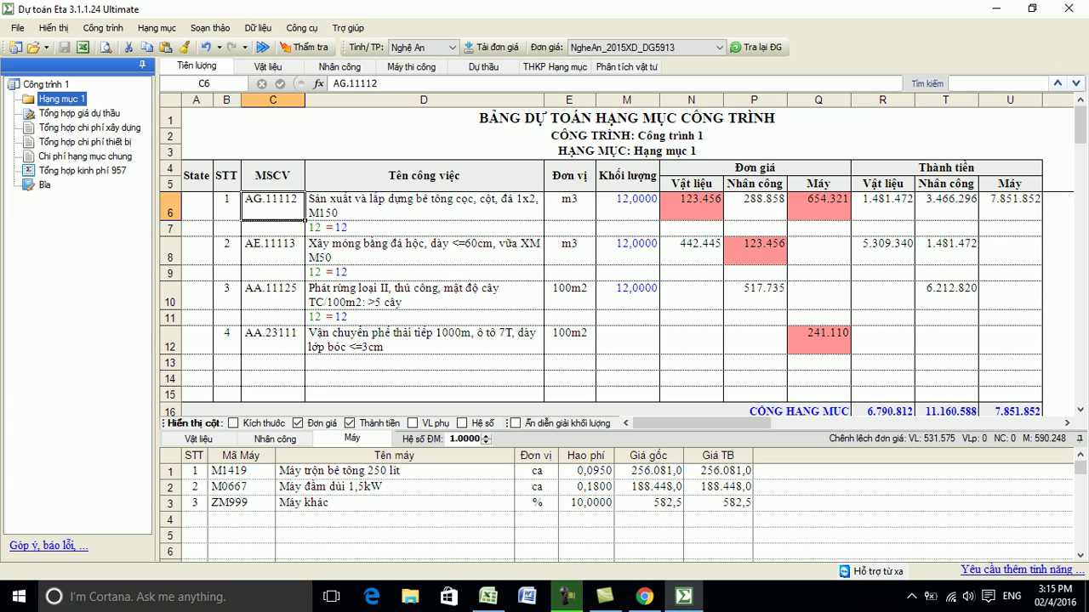
key("Return")
key("ctrl+z")
key("ctrl+z")
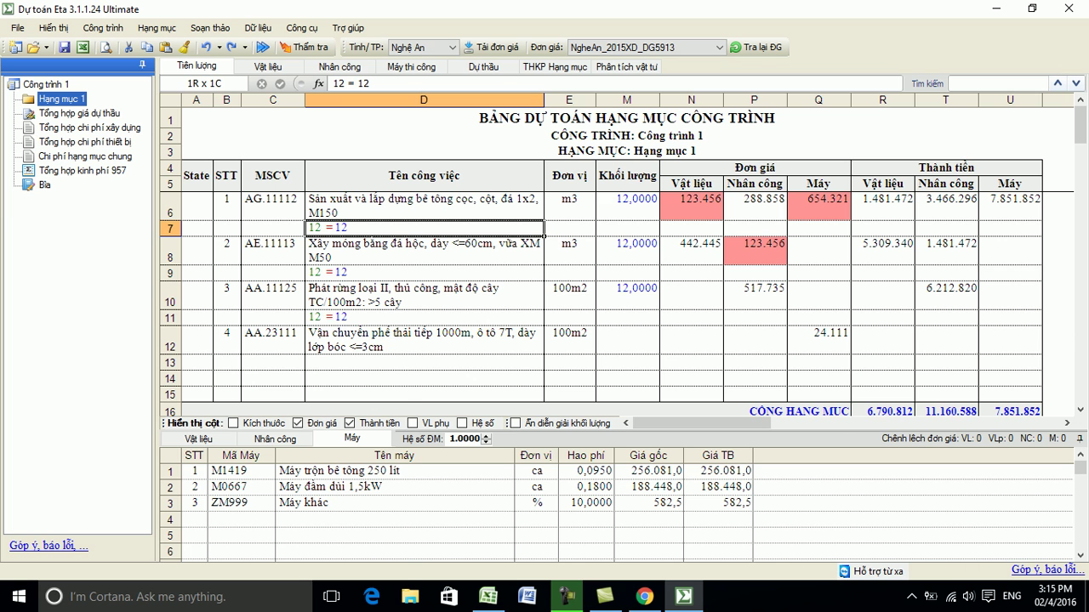
- Insert a row below the first work item and enter code AG.11112 in it
left_click(272, 227)
right_click(172, 228)
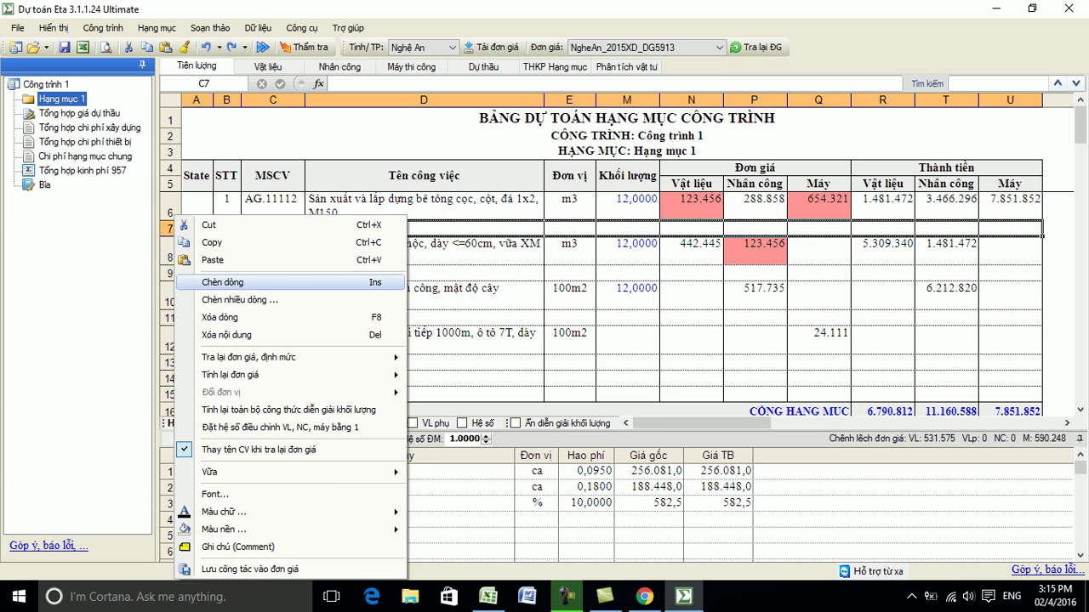
left_click(243, 280)
left_click(272, 228)
type("AG.11112")
key("Return")
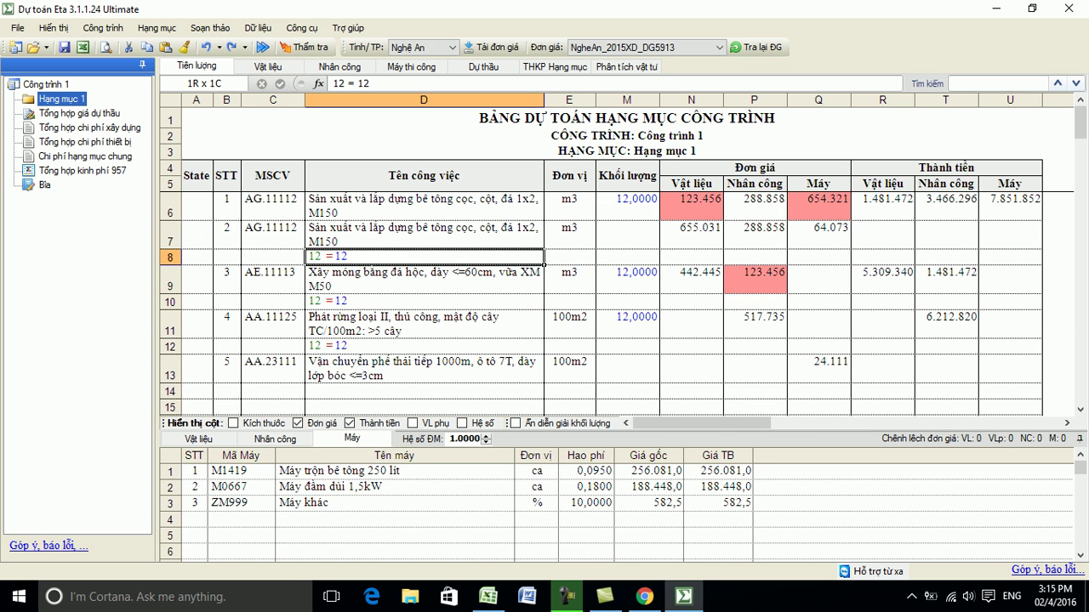
- Compare the unit prices of the inserted AG.11112 row with the original item above, and undo the added row
left_click_drag(692, 235, 819, 206)
left_click(754, 235)
left_click(691, 235)
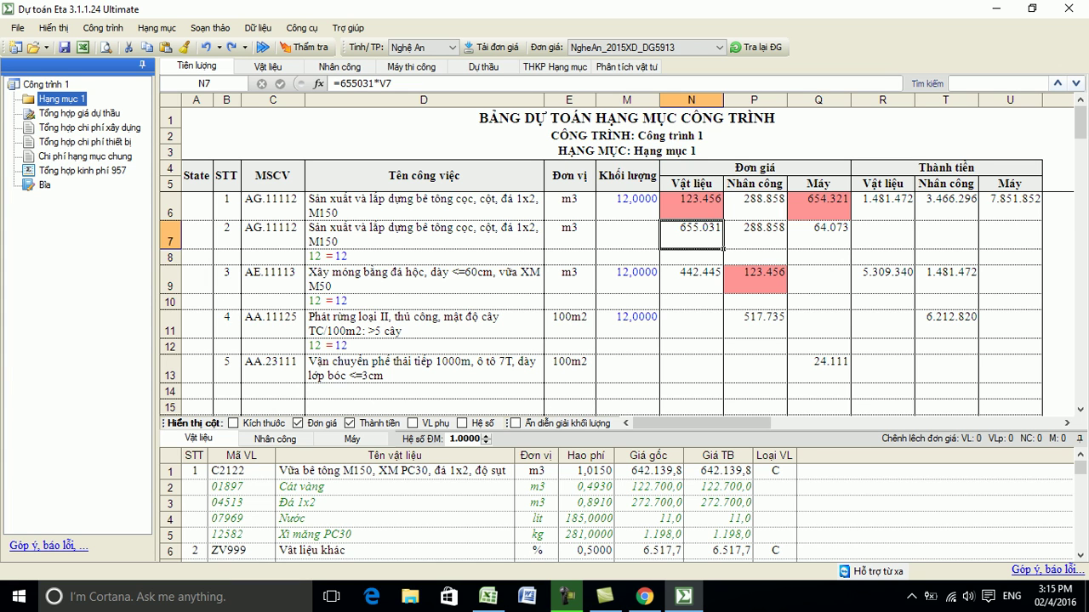
key("ctrl+z")
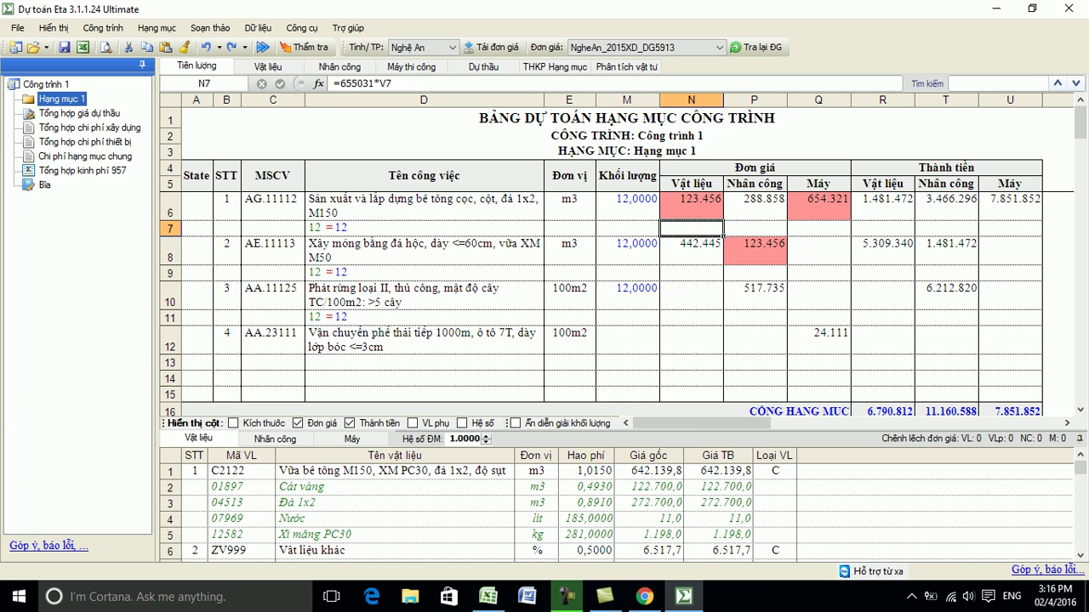
- Look up the prices again for rows 6 to 12 with Tra lại ĐG, keeping all five options enabled, and review the unit prices
left_click_drag(569, 206, 818, 338)
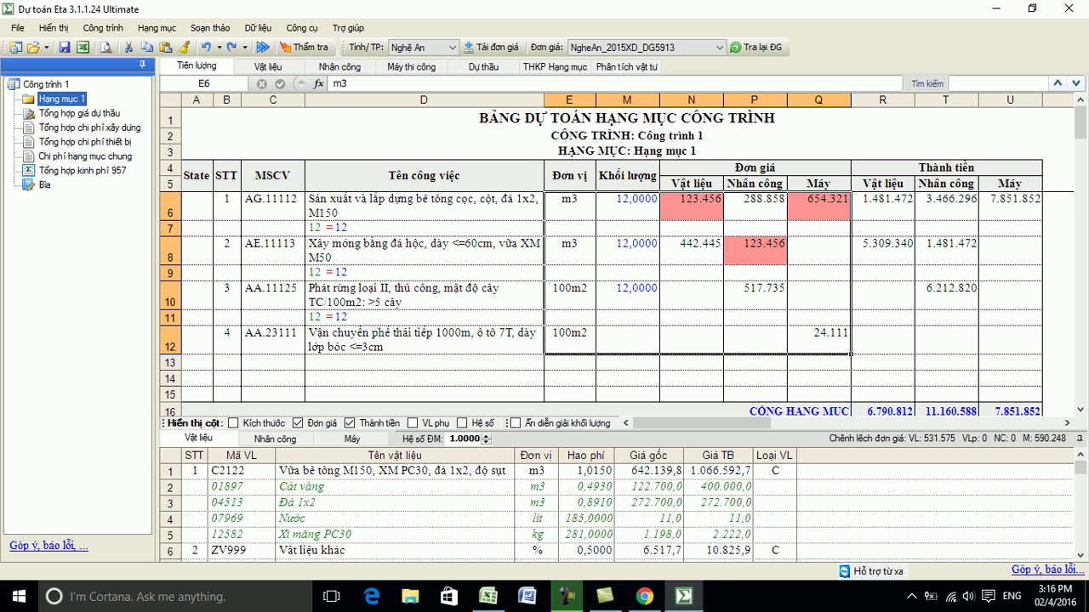
mouse_move(613, 49)
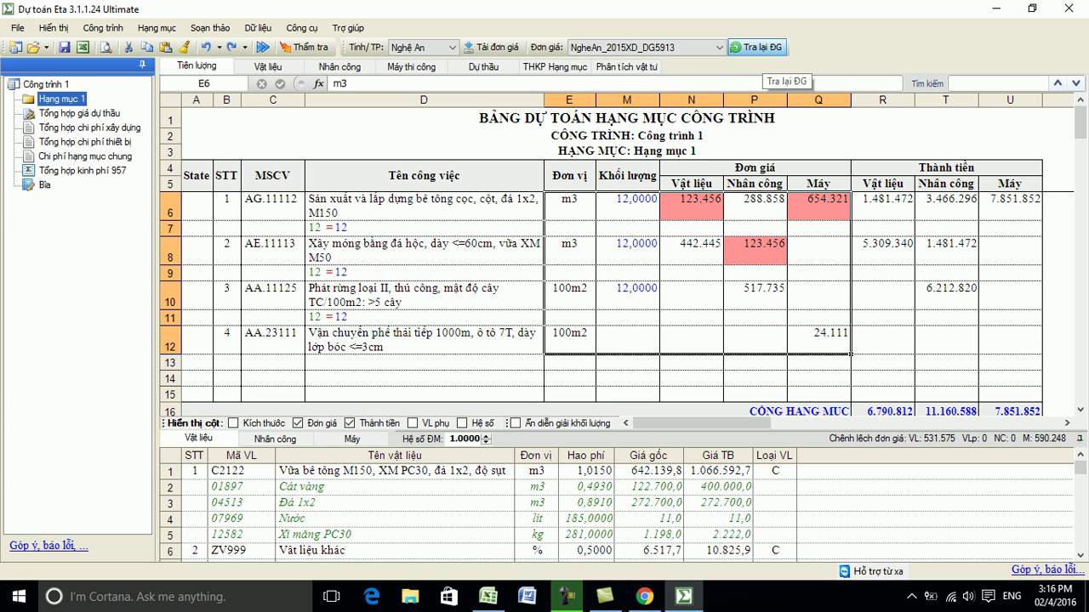
left_click(756, 48)
left_click(468, 269)
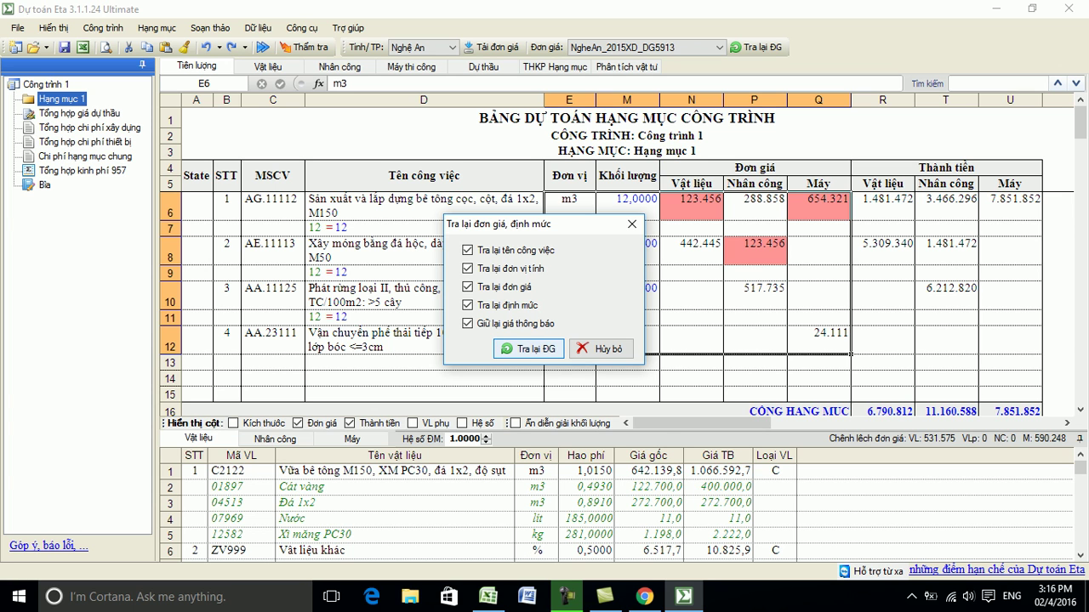
key("Return")
left_click_drag(690, 205, 883, 342)
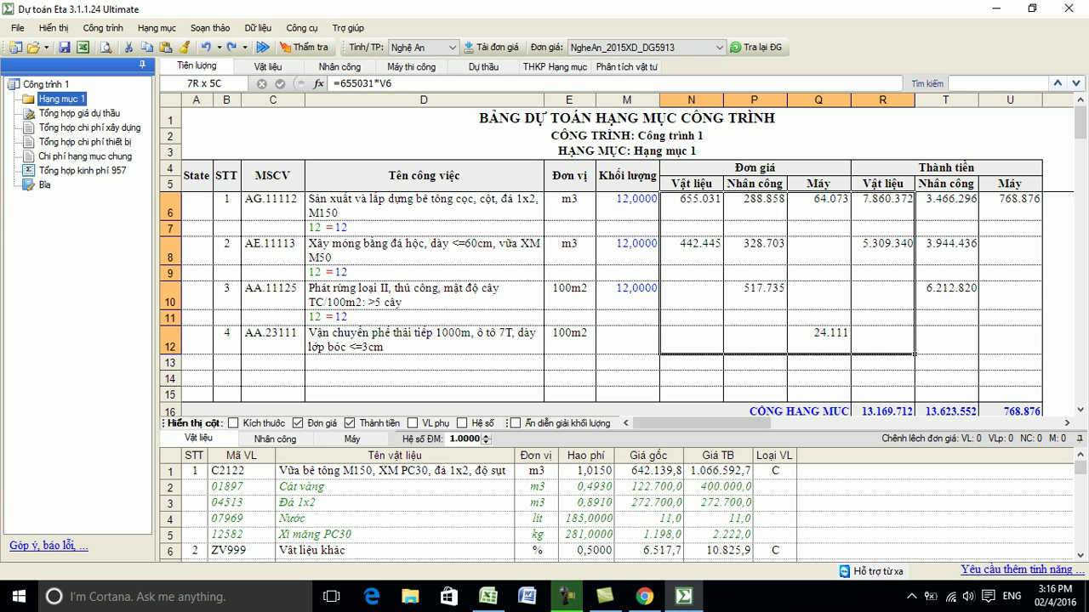